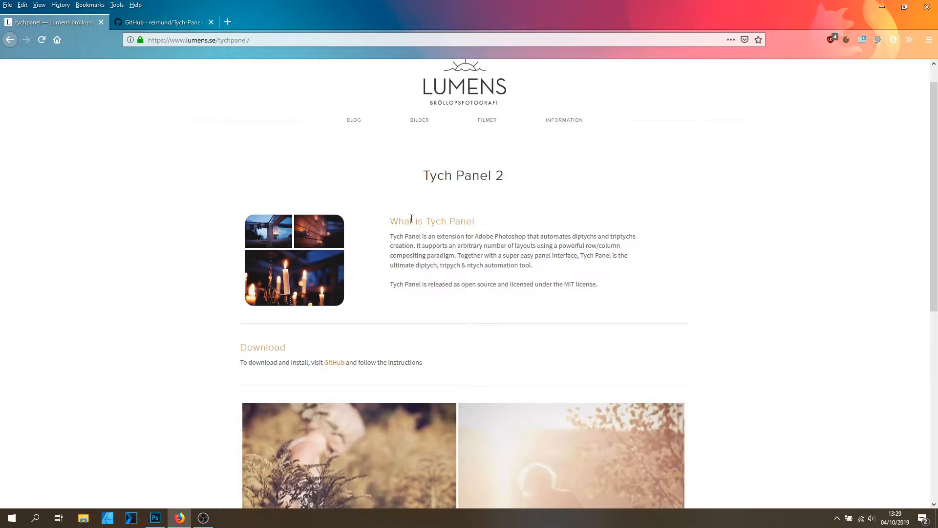
# Highlight the Tych Panel 2 title on the Lumens web page.
pyautogui.moveTo(423, 177); pyautogui.dragTo(507, 179)
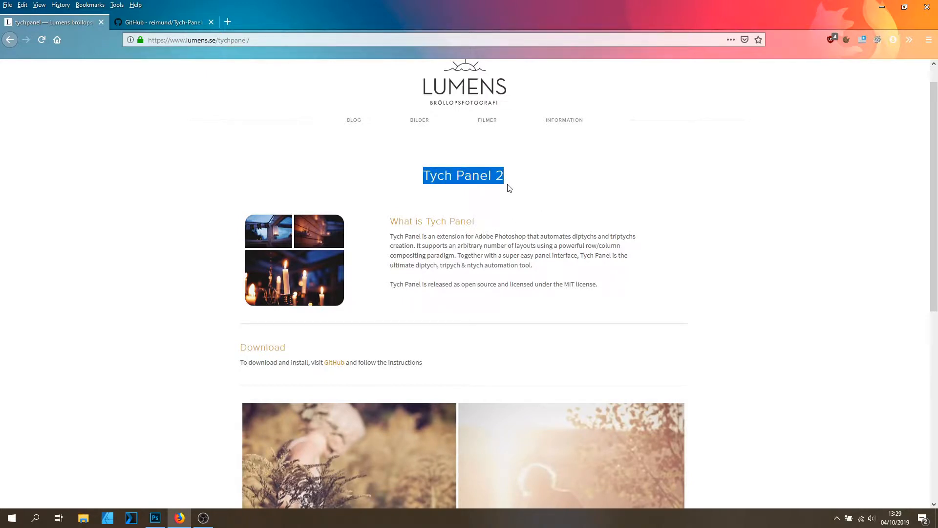
pyautogui.click(510, 189)
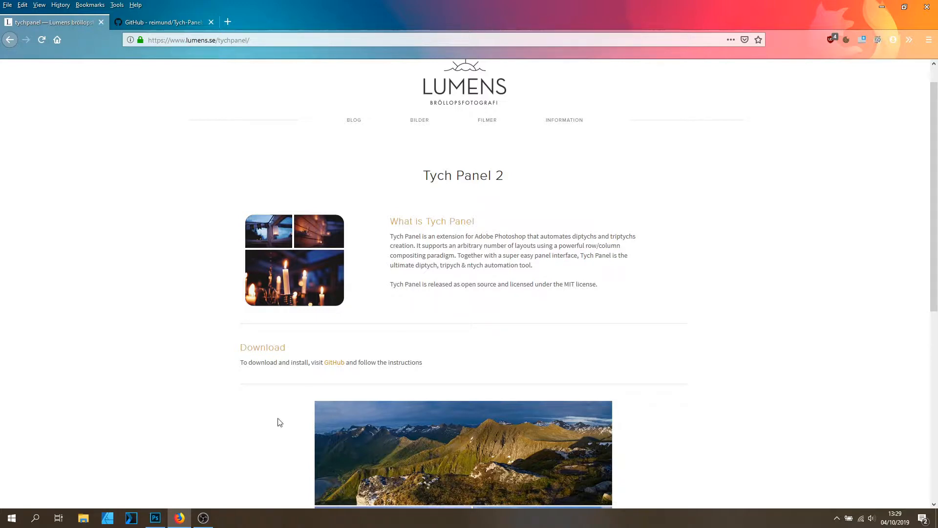
# Switch to Photoshop and view each of the open collage documents, fitting them on screen.
pyautogui.click(155, 518)
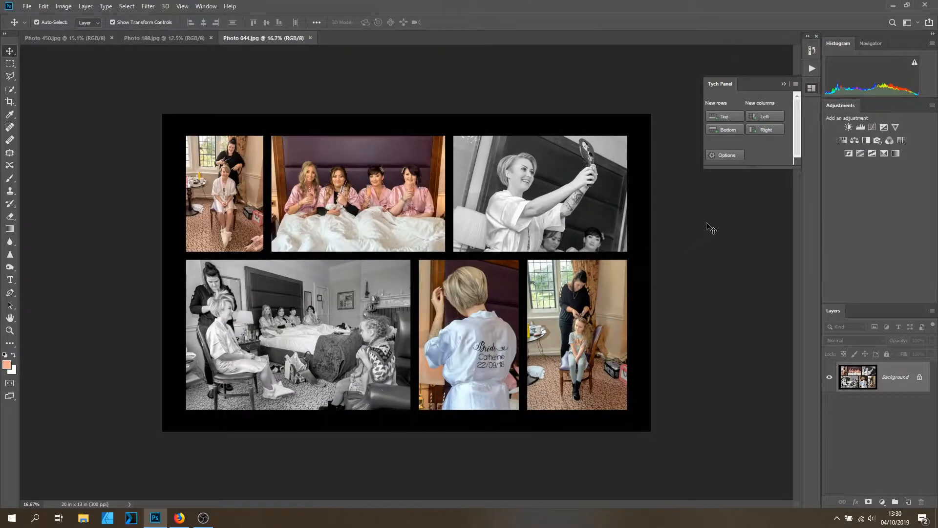
pyautogui.scroll(1, 452, 249)
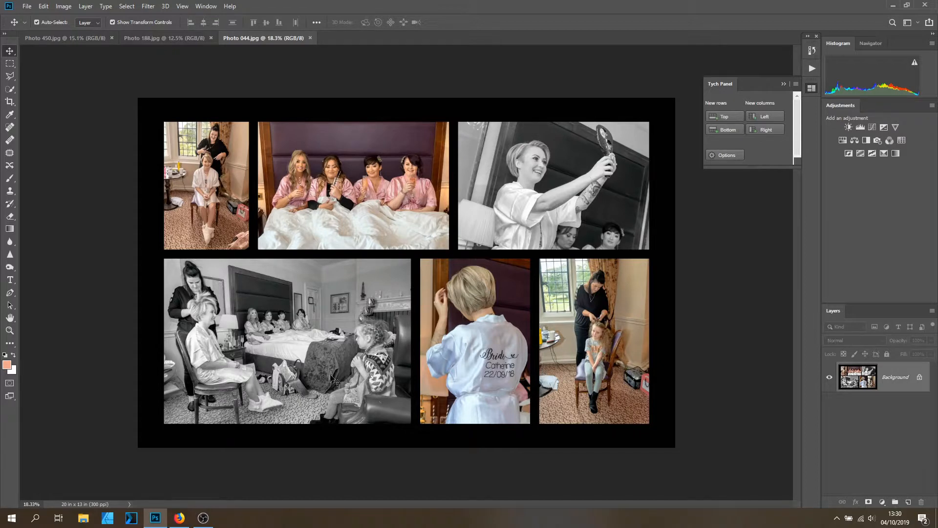
pyautogui.click(166, 39)
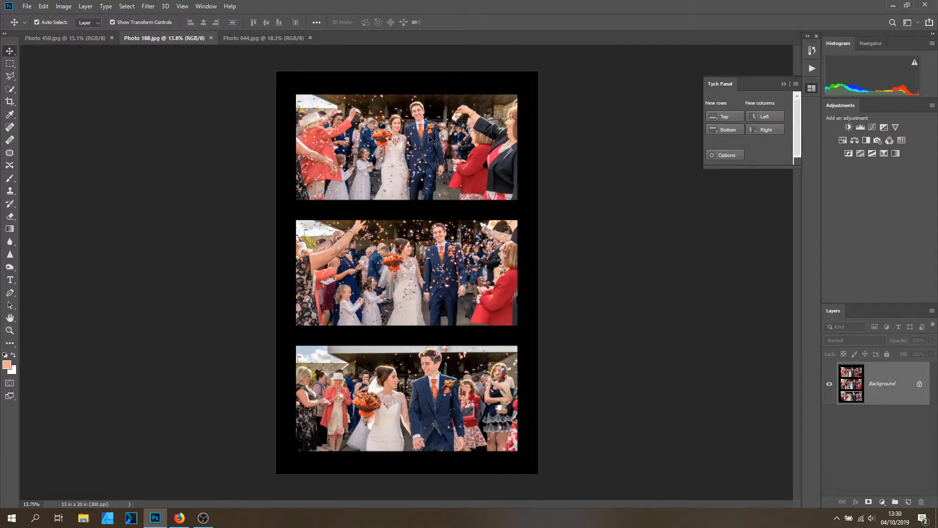
pyautogui.hotkey('ctrl', '0')
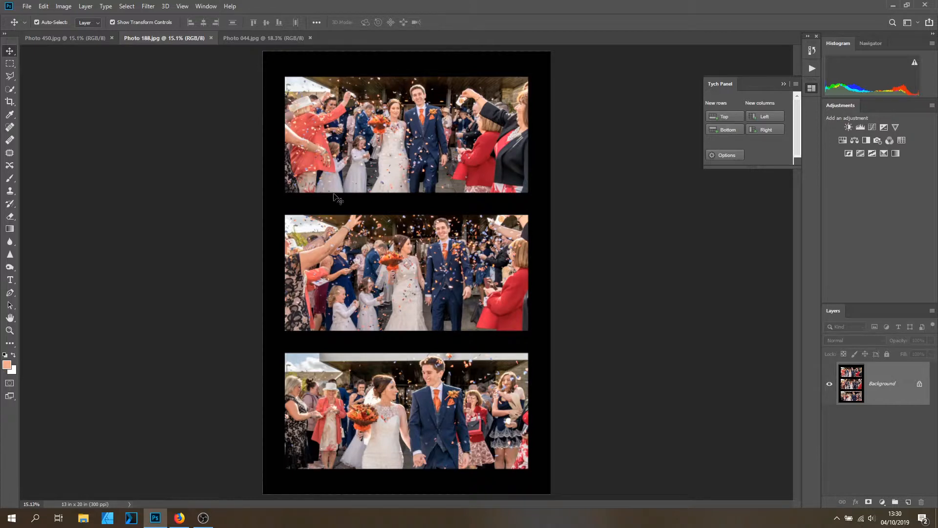
pyautogui.click(83, 39)
pyautogui.scroll(1, 450, 203)
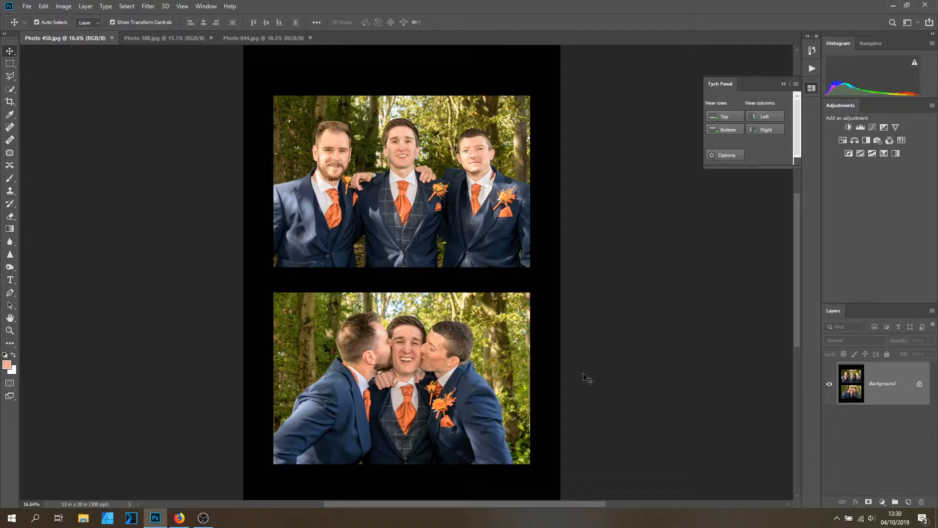
# Close the Photo 450 and Photo 188 documents, leaving only Photo 044 open.
pyautogui.click(112, 37)
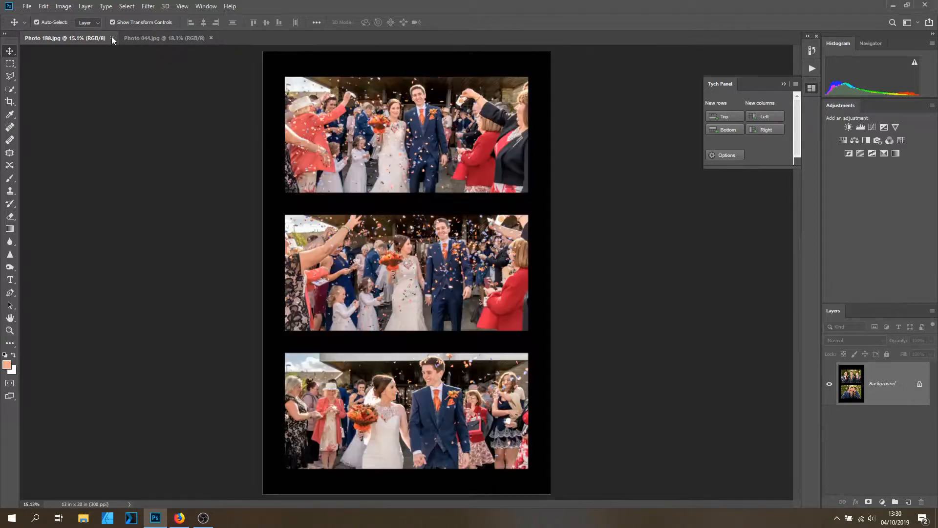
pyautogui.click(112, 38)
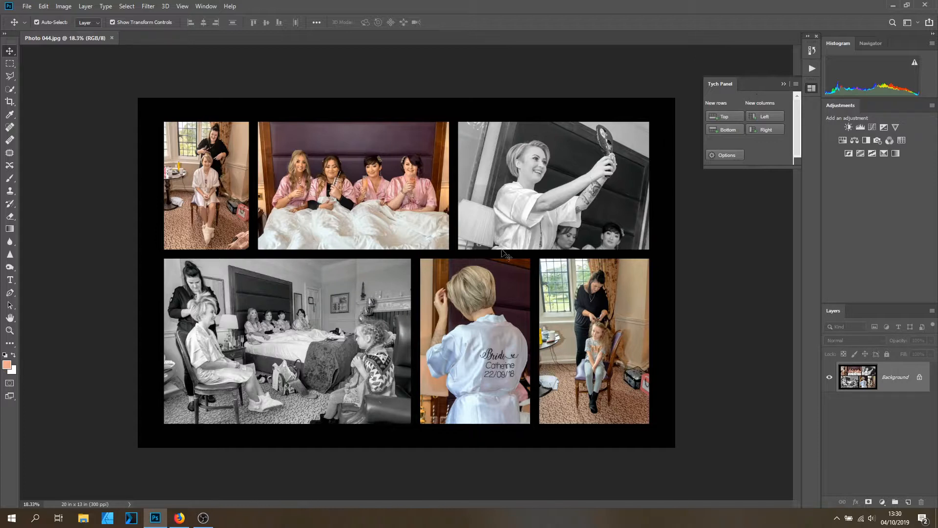
# Switch to the browser and glance at the GitHub tab before returning to the Lumens page.
pyautogui.click(180, 517)
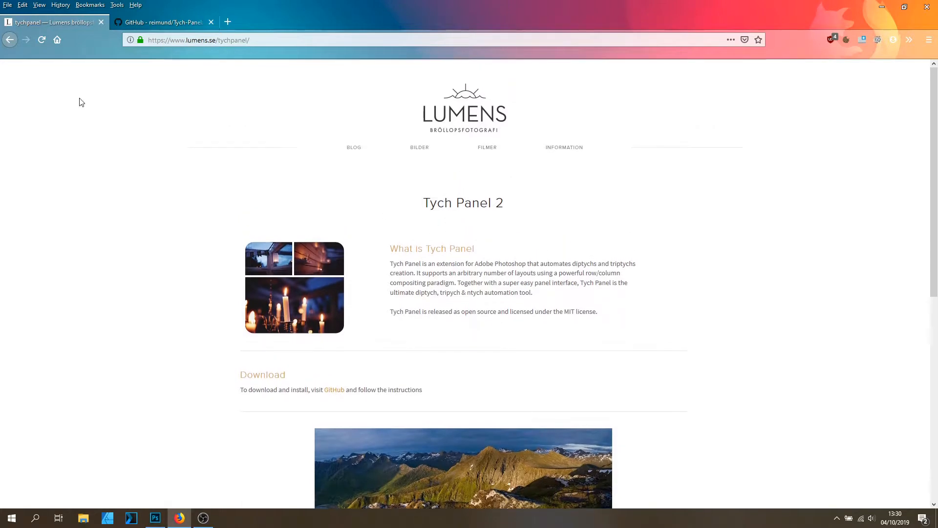
pyautogui.click(166, 22)
pyautogui.scroll(-3, 489, 209)
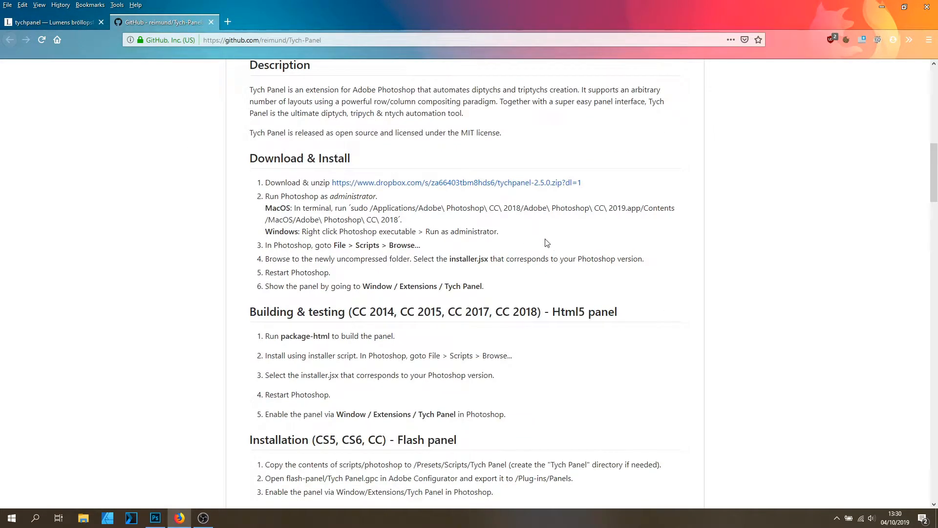
pyautogui.click(67, 23)
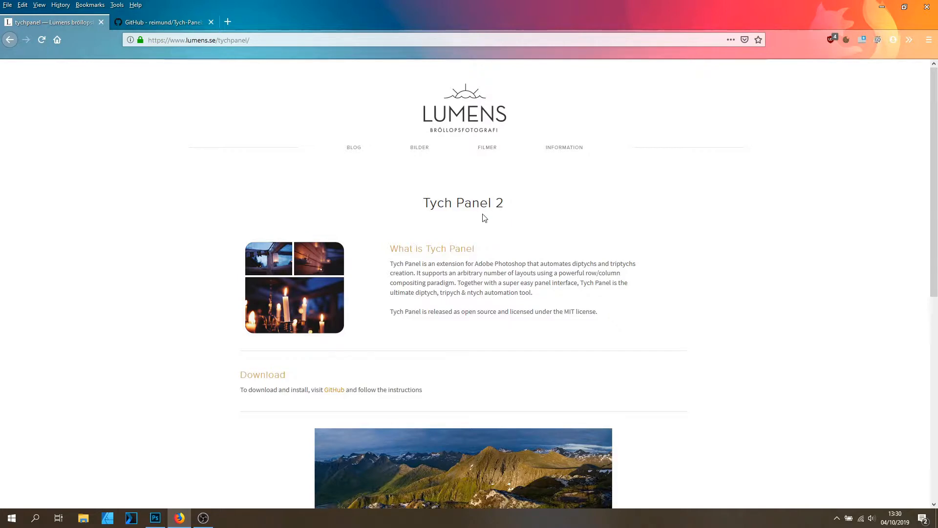
# Scroll through the example collages on the Tych Panel page of the Lumens site.
pyautogui.scroll(-6, 482, 215)
pyautogui.scroll(-1, 674, 368)
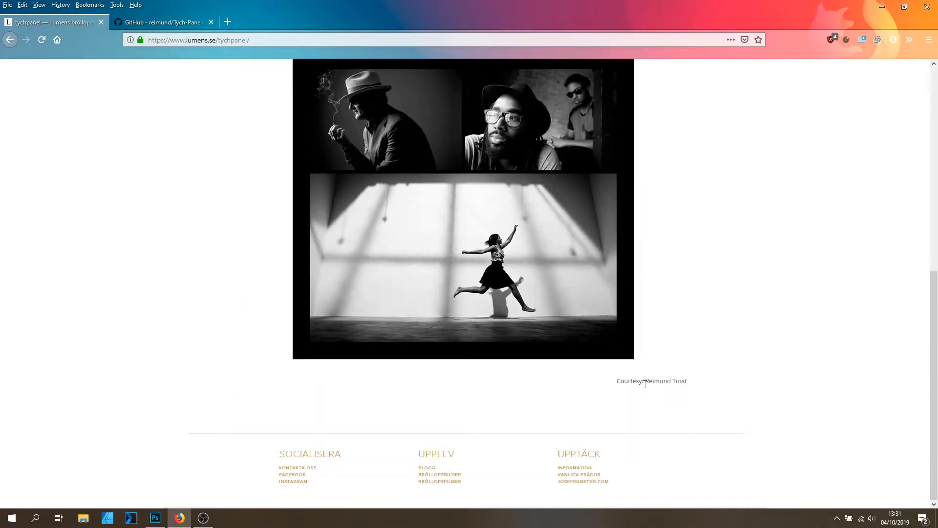
pyautogui.moveTo(649, 381); pyautogui.dragTo(687, 381)
pyautogui.scroll(1, 688, 395)
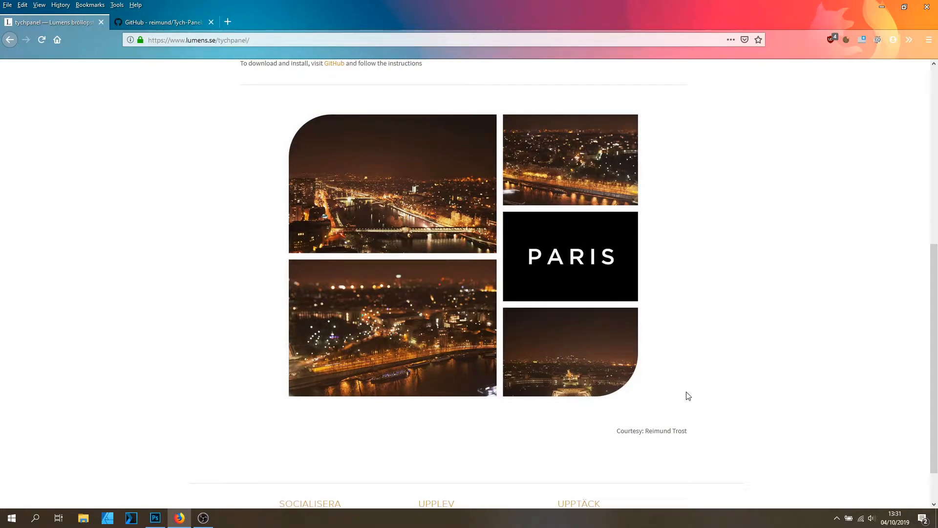
pyautogui.scroll(5, 688, 396)
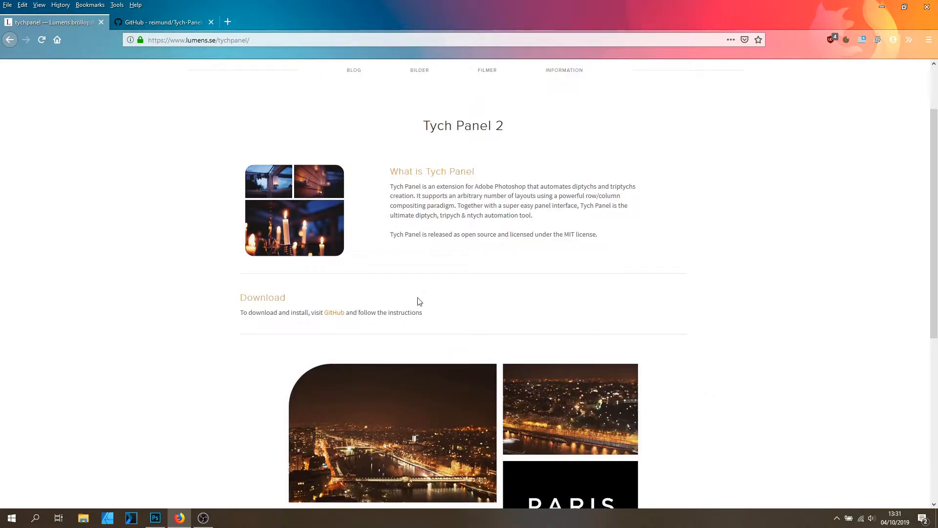
pyautogui.scroll(1, 273, 169)
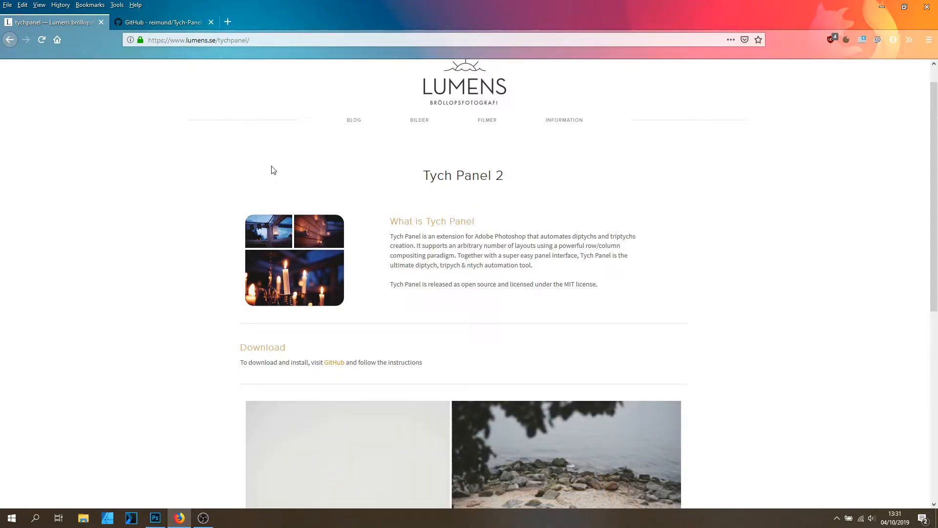
pyautogui.scroll(-3, 557, 293)
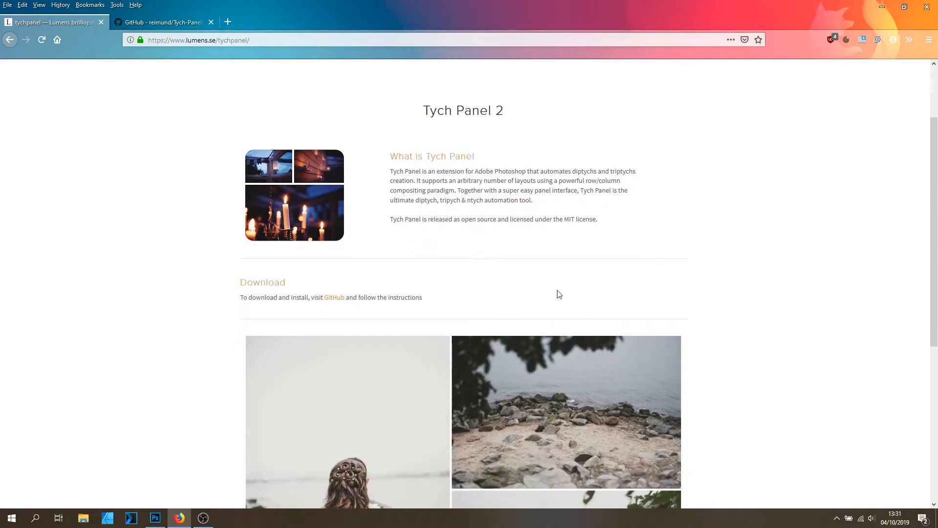
pyautogui.scroll(-3, 748, 433)
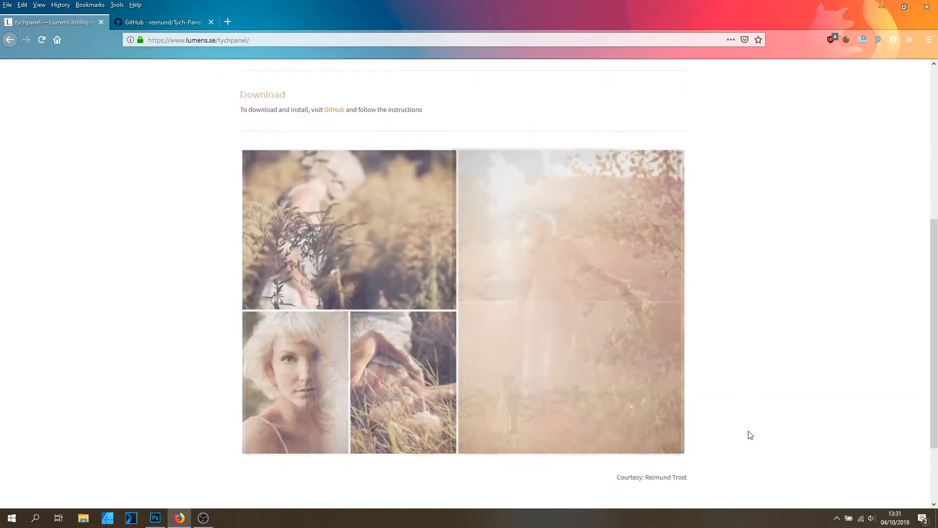
pyautogui.scroll(-1, 751, 435)
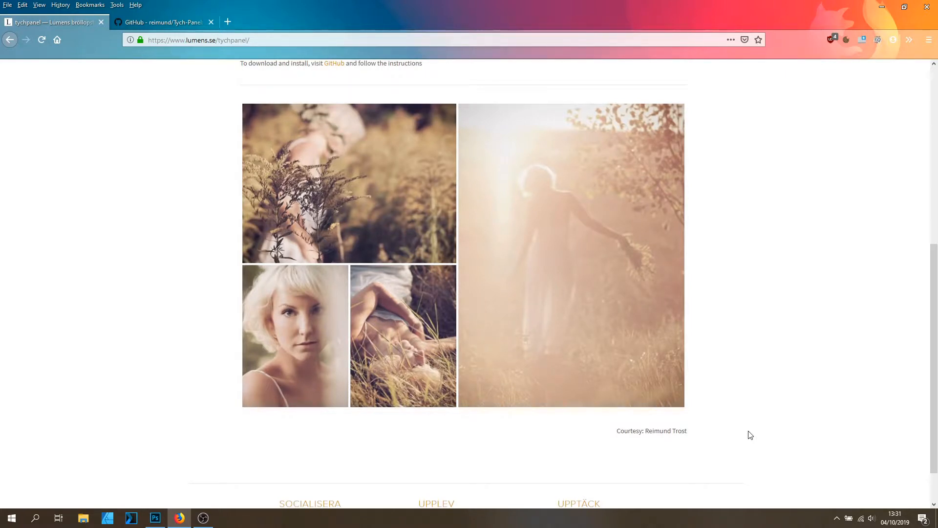
pyautogui.scroll(3, 517, 298)
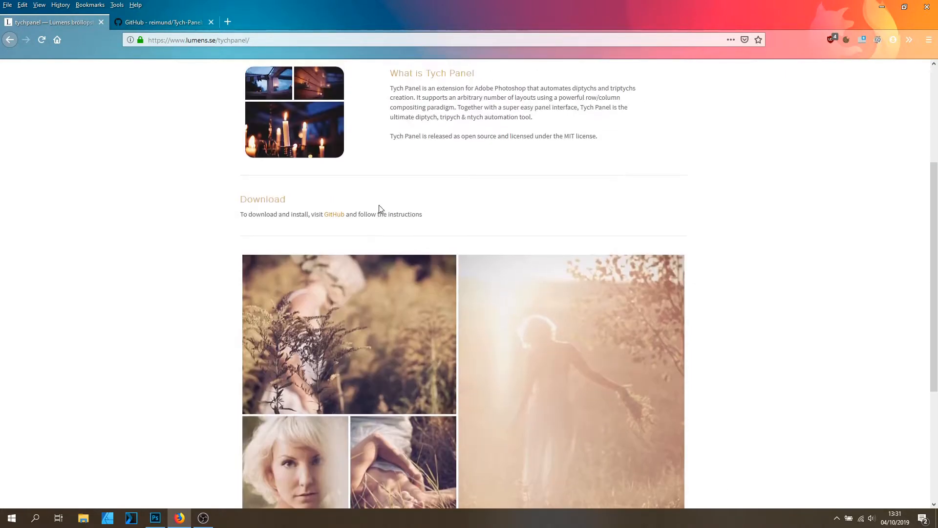
pyautogui.scroll(3, 380, 209)
pyautogui.scroll(-3, 709, 272)
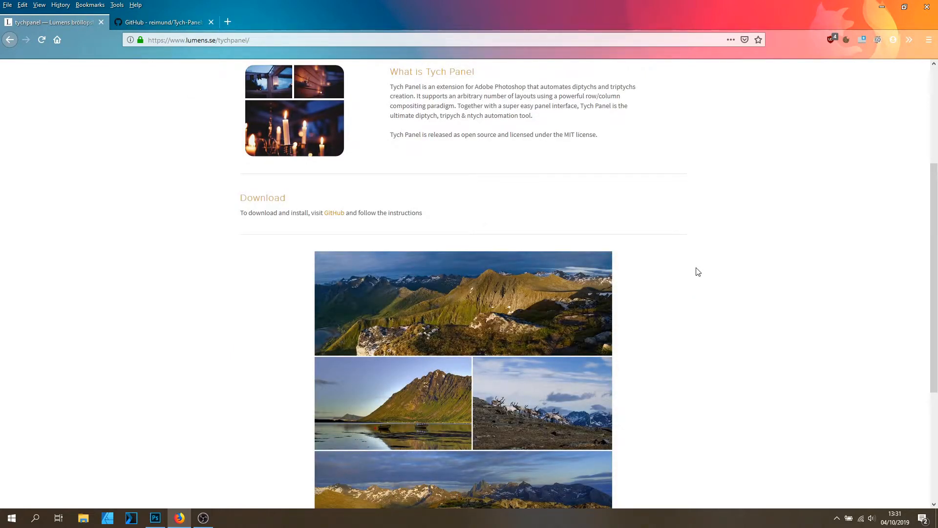
pyautogui.scroll(2, 698, 271)
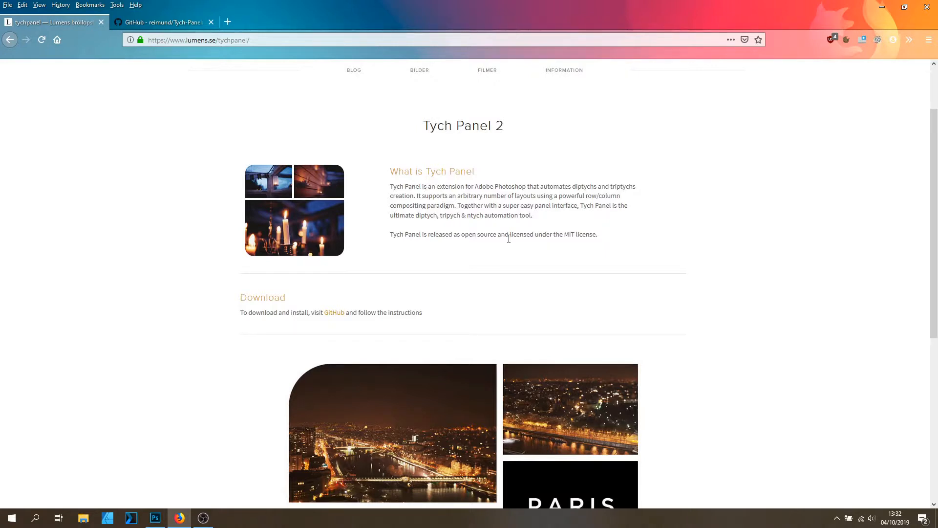
pyautogui.scroll(-2, 510, 237)
pyautogui.scroll(1, 538, 263)
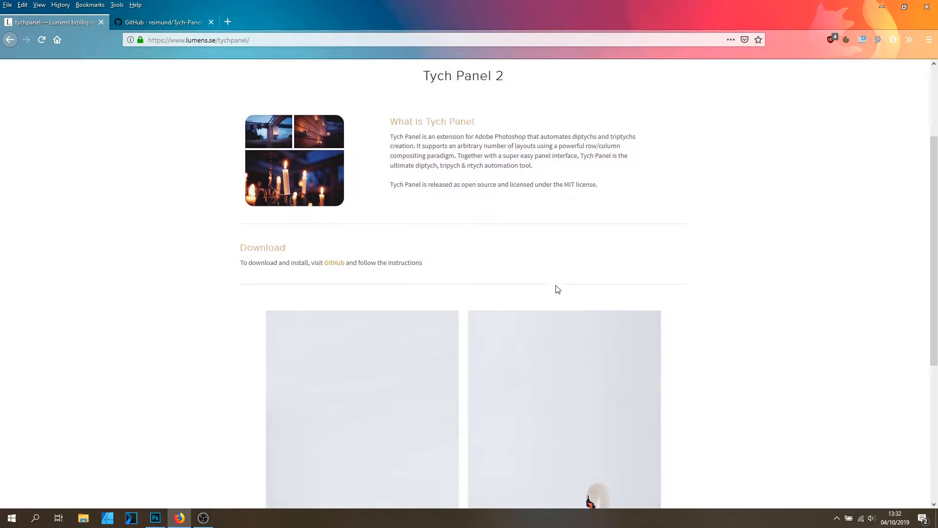
pyautogui.scroll(2, 558, 289)
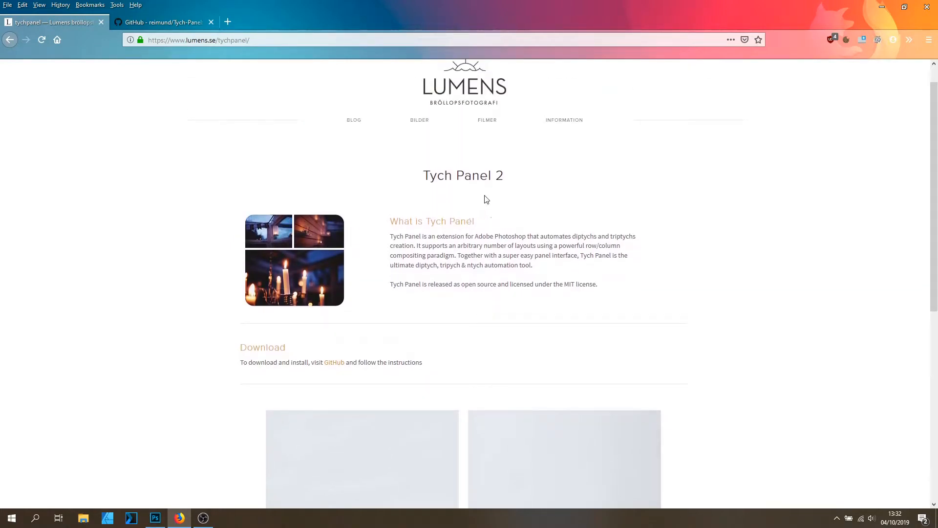
pyautogui.scroll(-6, 505, 213)
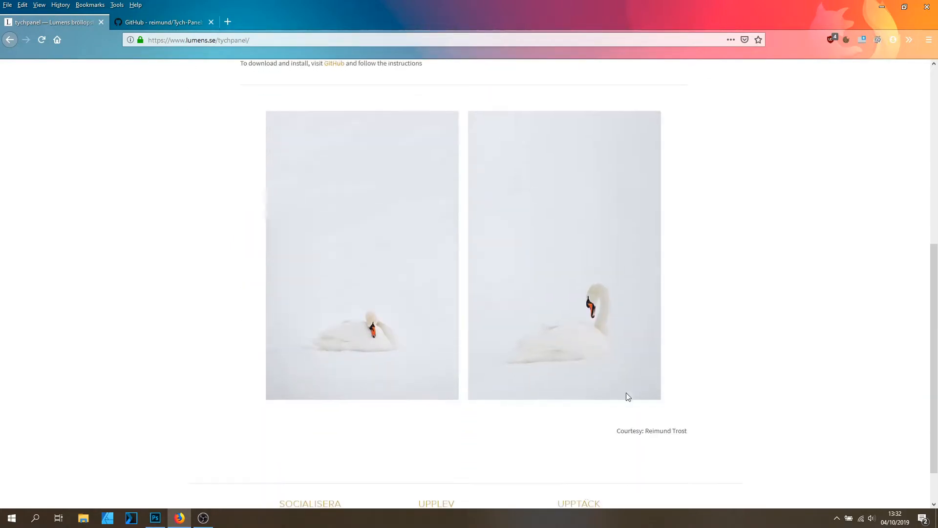
pyautogui.scroll(6, 485, 279)
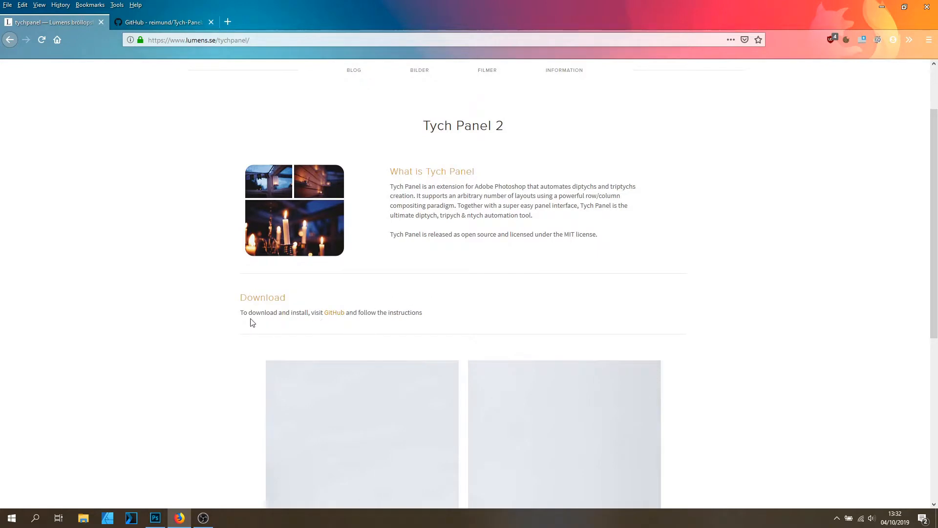
# Open the GitHub link and read the Tych Panel download and install instructions.
pyautogui.click(335, 314)
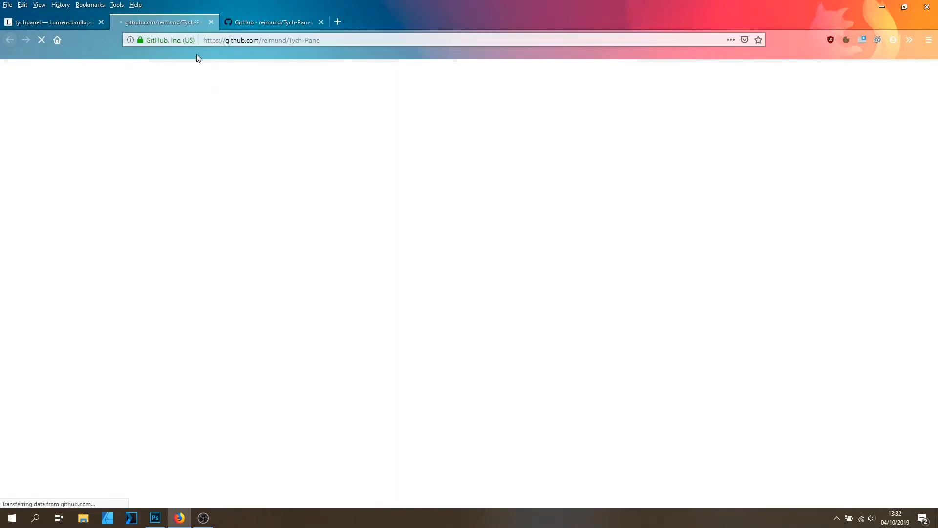
pyautogui.scroll(-8, 450, 272)
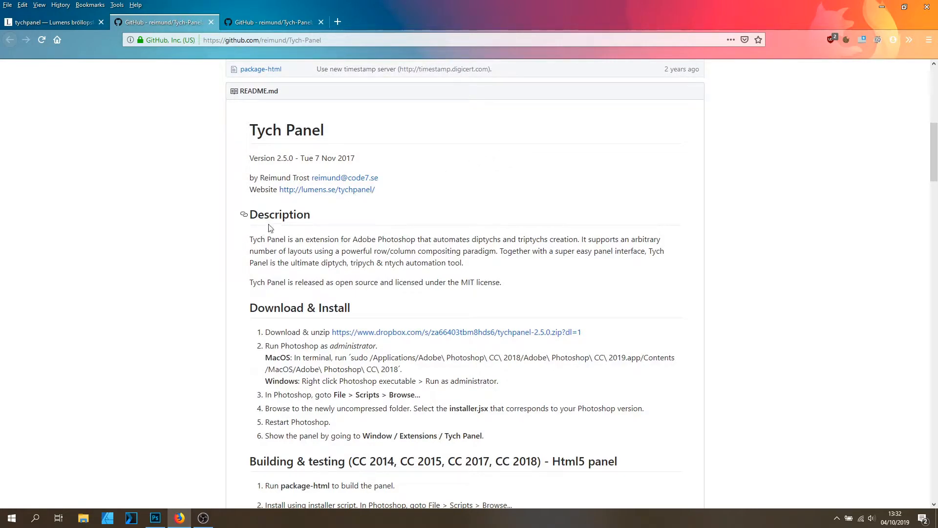
pyautogui.scroll(-4, 654, 254)
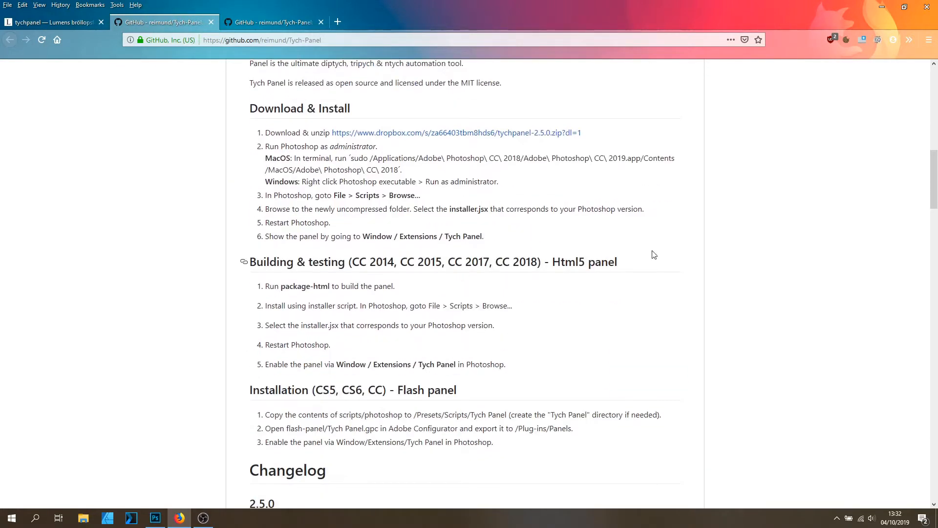
pyautogui.scroll(-1, 563, 384)
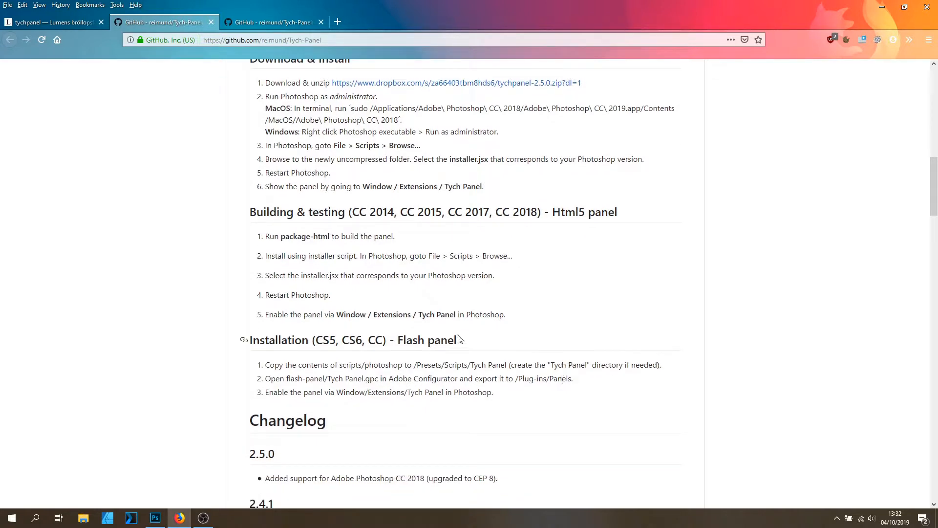
pyautogui.scroll(1, 462, 351)
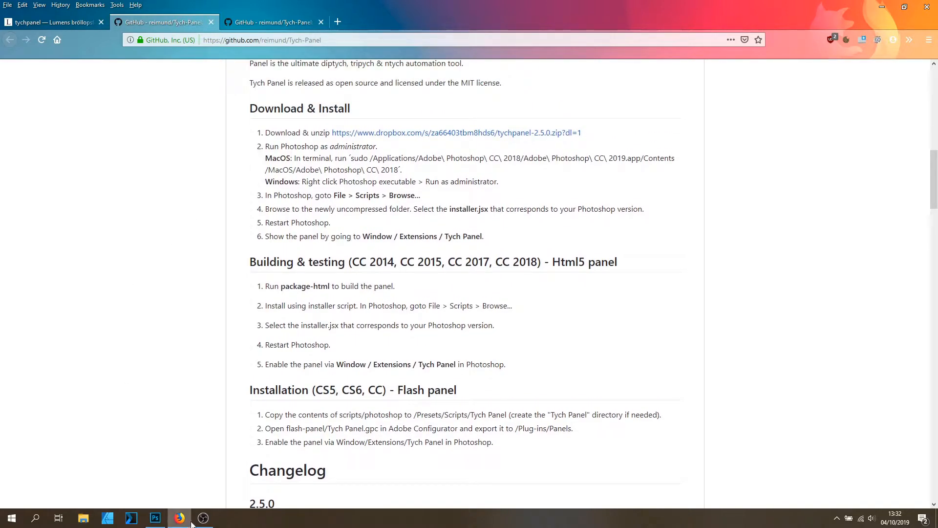
# Return to Photoshop and open the Tych Panel Options dialog from the Tych Panel.
pyautogui.click(156, 518)
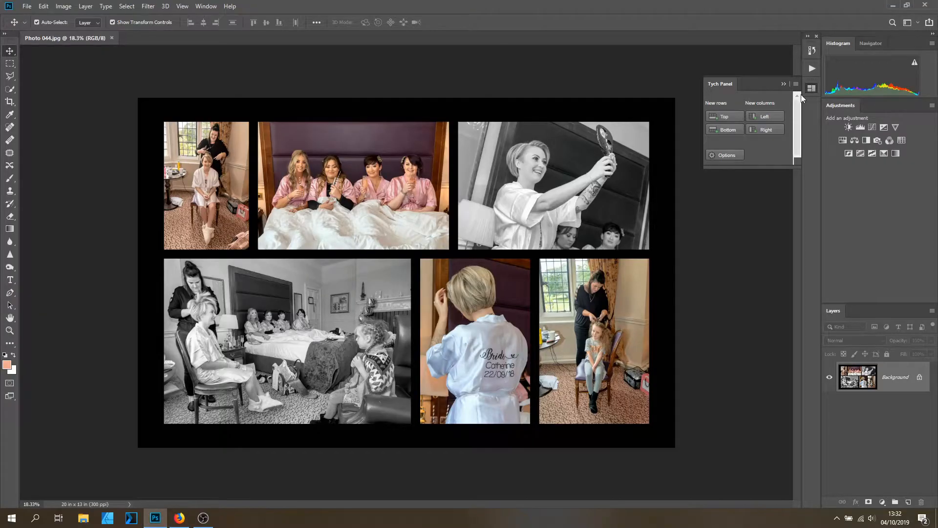
pyautogui.click(784, 84)
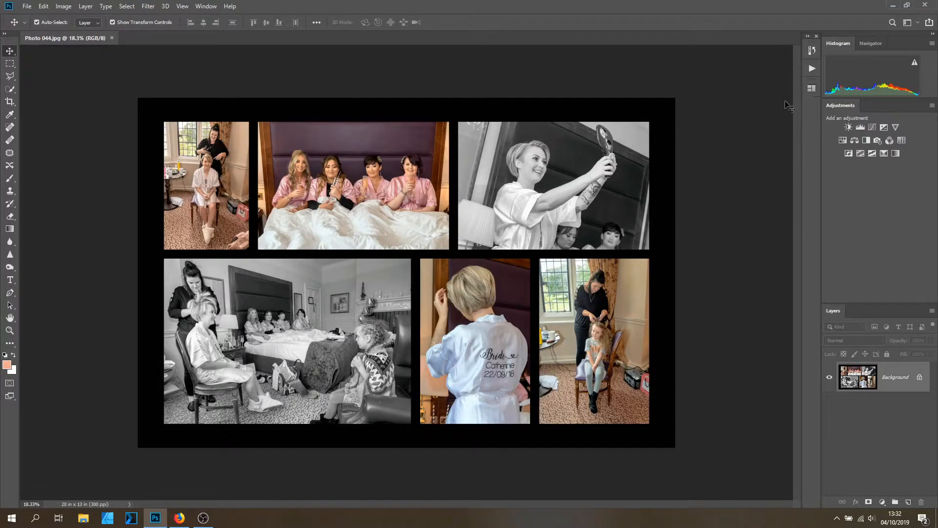
pyautogui.click(814, 89)
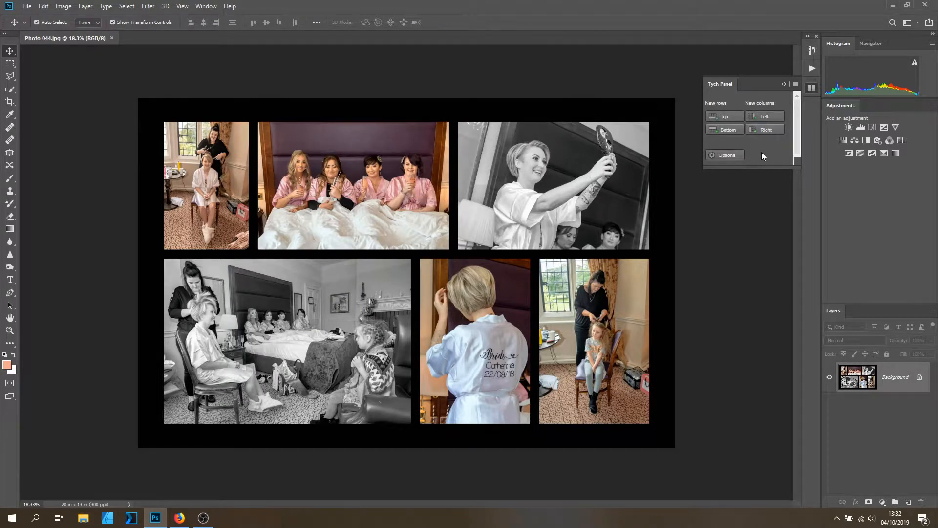
pyautogui.click(737, 158)
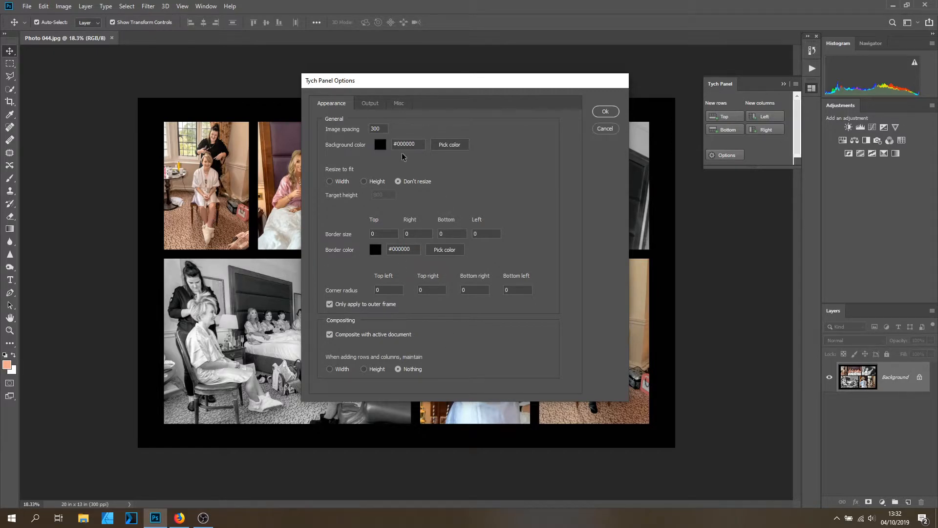
# Review the Output, Misc and Appearance tabs of the Tych Panel Options dialog, then cancel it.
pyautogui.click(370, 103)
pyautogui.click(401, 103)
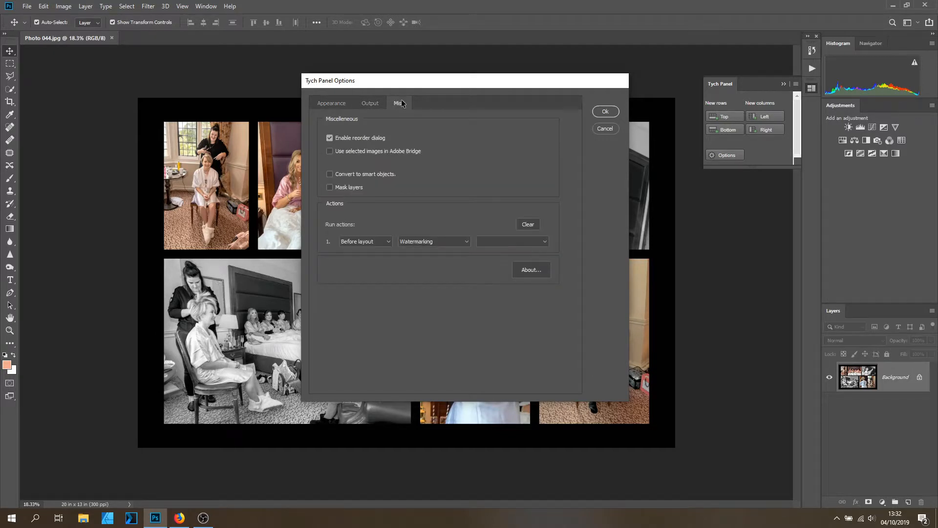
pyautogui.click(328, 103)
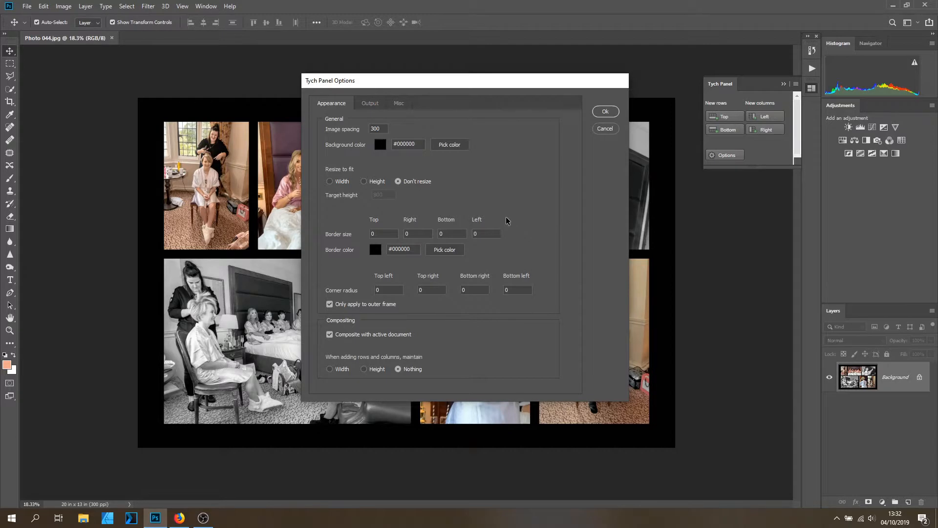
pyautogui.click(604, 129)
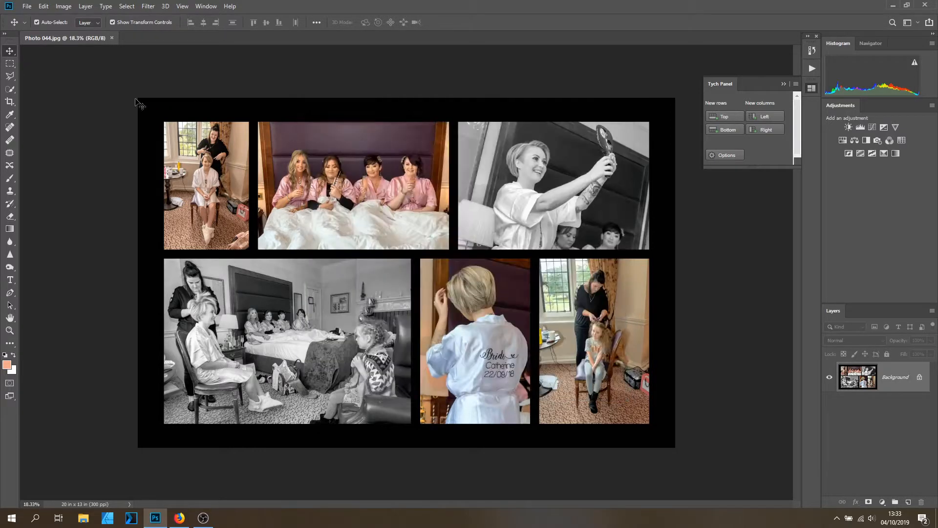
# Close the wedding collage and choose Photo 01, Photo 02 and Photo 03 from the Converted folder for a new composite.
pyautogui.click(111, 37)
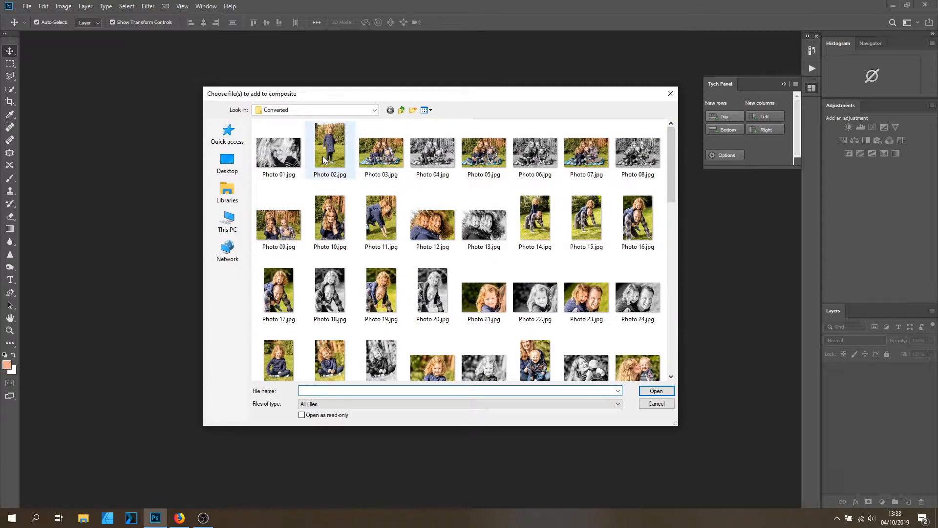
pyautogui.click(299, 161)
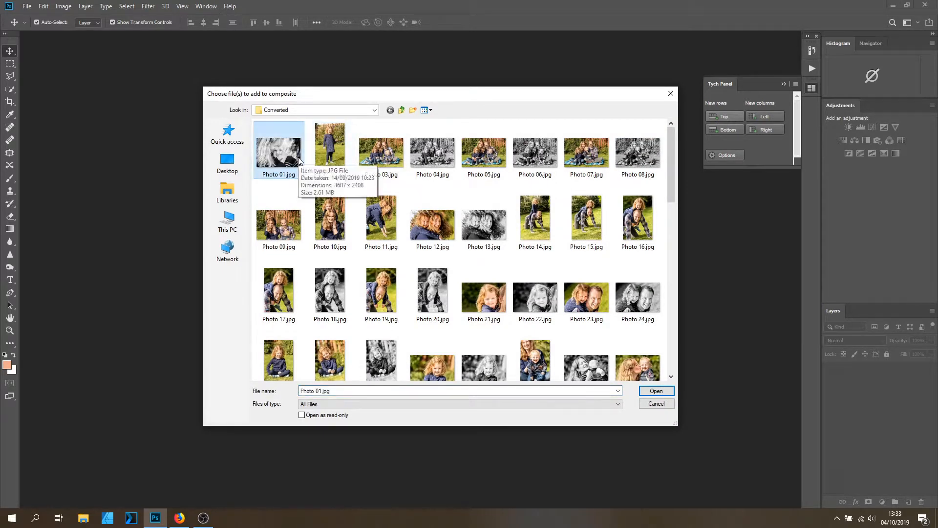
pyautogui.keyDown('ctrl'); pyautogui.click(335, 154); pyautogui.keyUp('ctrl')
pyautogui.keyDown('ctrl'); pyautogui.click(381, 152); pyautogui.keyUp('ctrl')
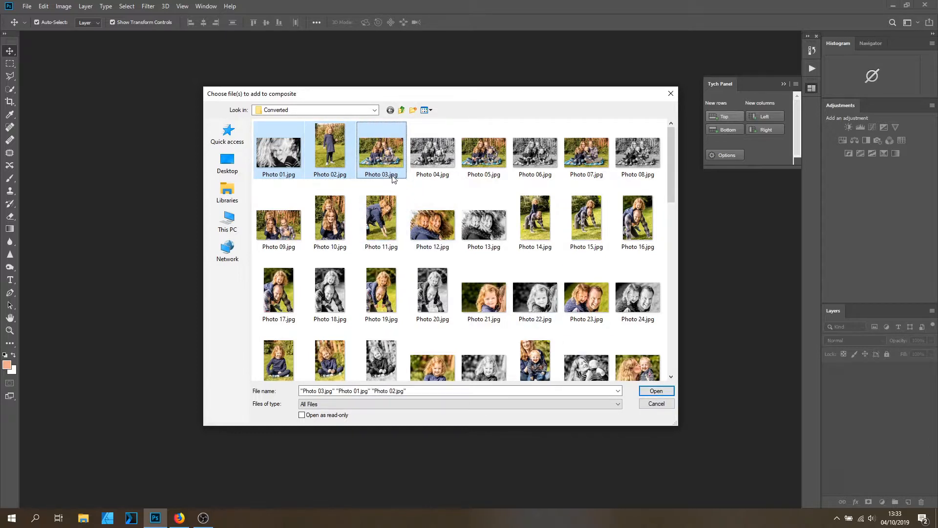
pyautogui.click(651, 392)
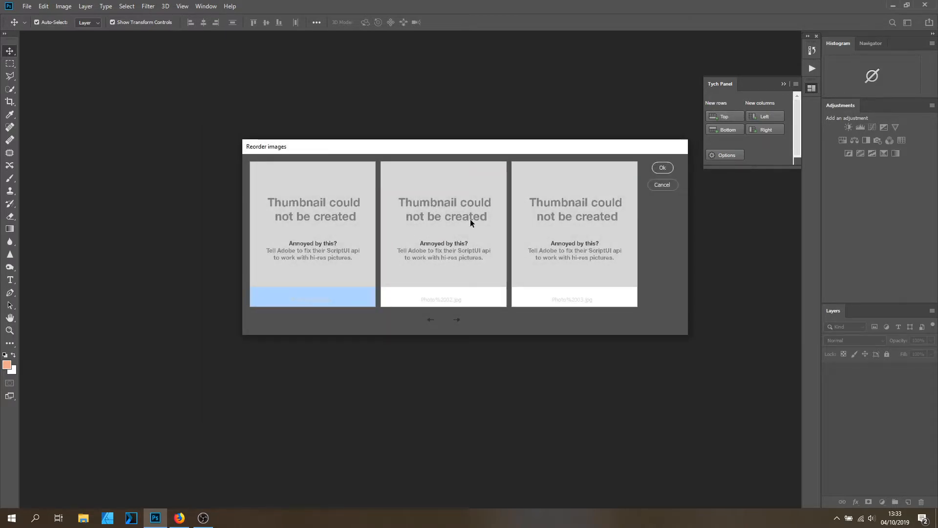
# Reorder the three images in the Reorder images dialog and confirm to build the first row.
pyautogui.moveTo(433, 147); pyautogui.dragTo(414, 134)
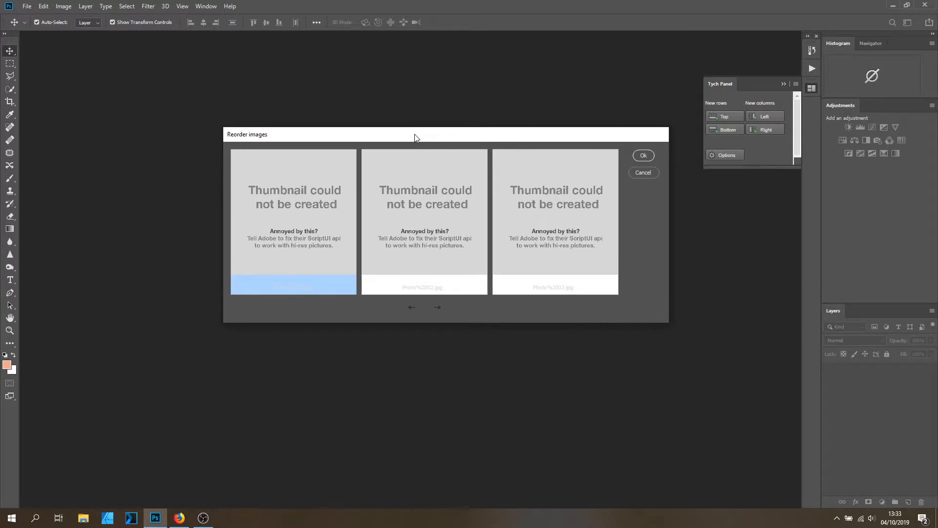
pyautogui.click(306, 286)
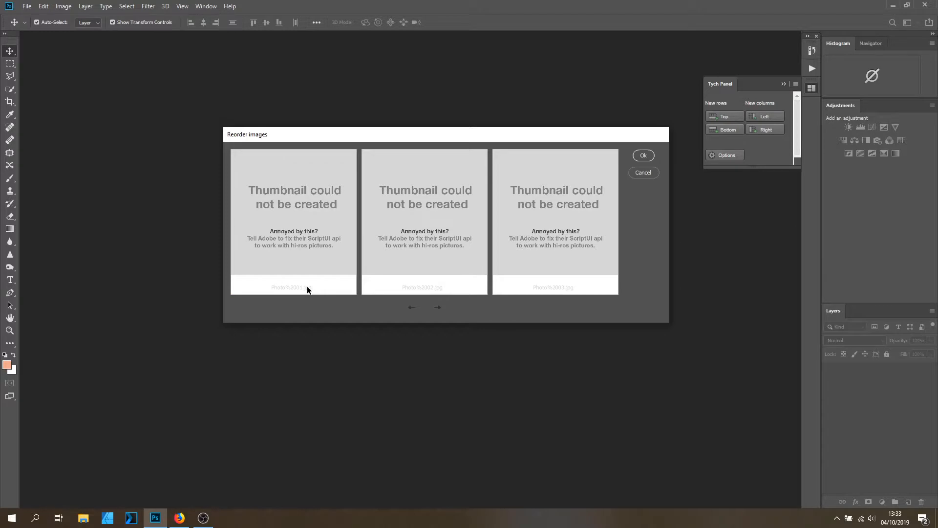
pyautogui.click(551, 288)
pyautogui.click(412, 308)
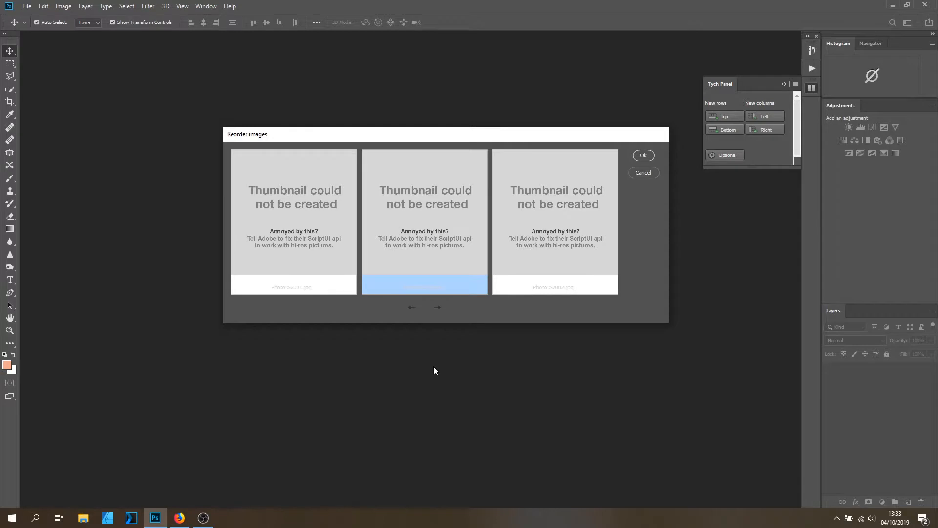
pyautogui.click(413, 308)
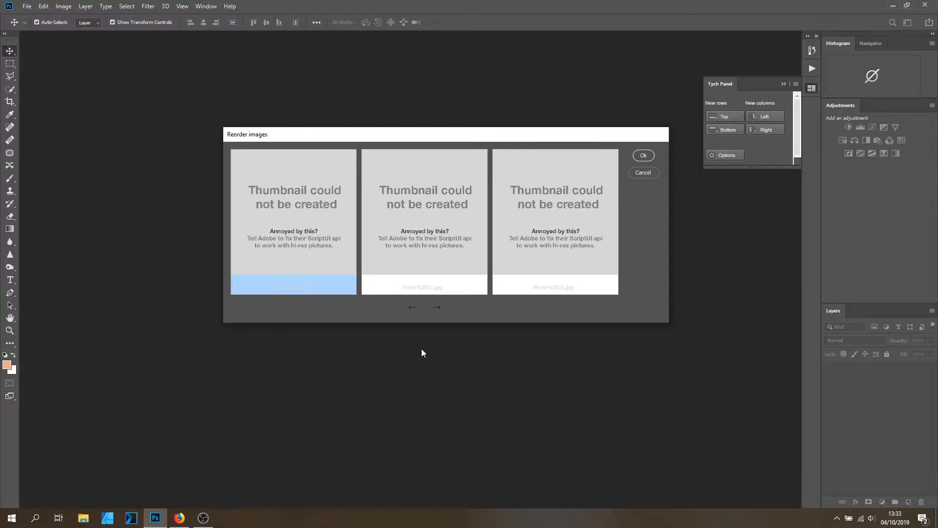
pyautogui.click(643, 159)
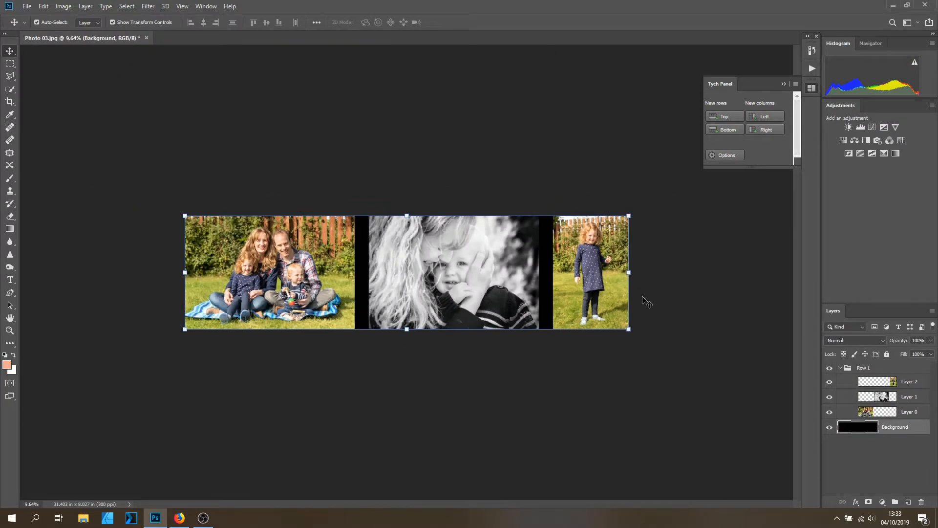
# Add a new bottom row using Photo 13, Photo 14 and Photo 23.
pyautogui.scroll(3, 651, 297)
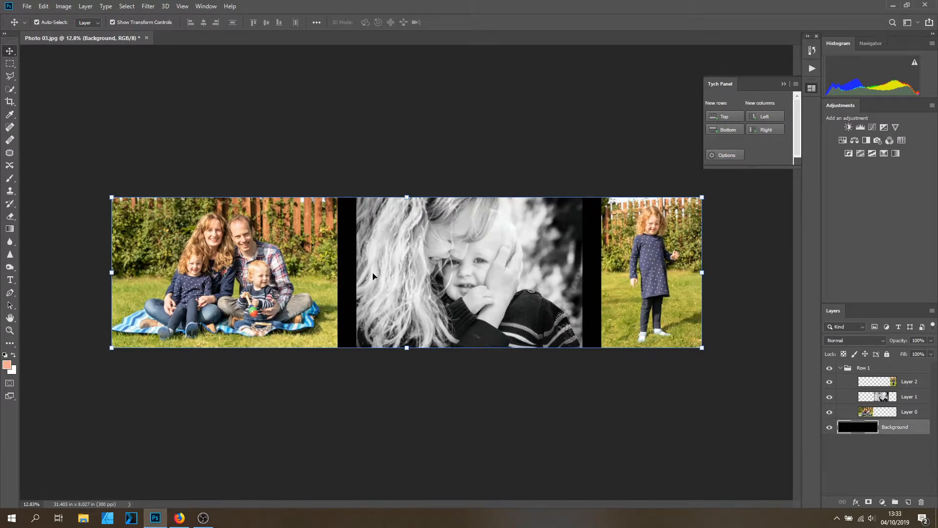
pyautogui.click(728, 133)
pyautogui.click(541, 236)
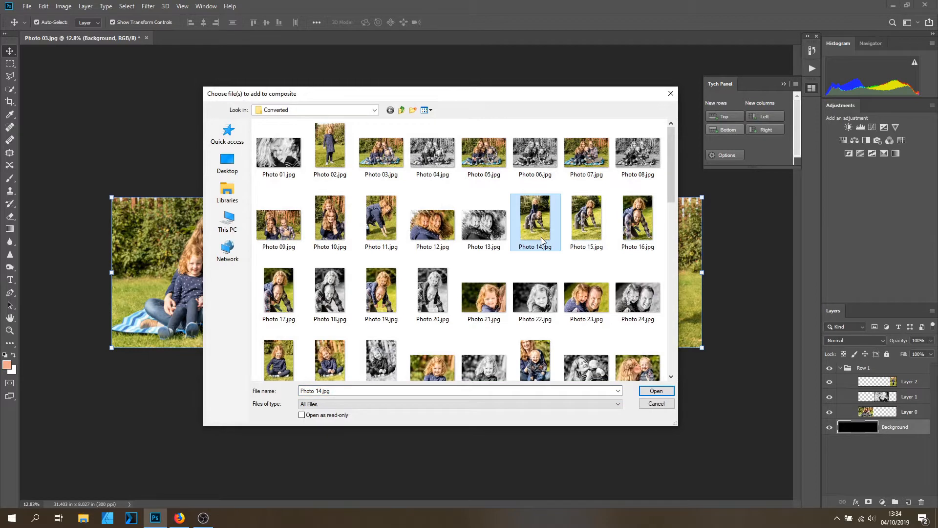
pyautogui.keyDown('ctrl'); pyautogui.click(597, 301); pyautogui.keyUp('ctrl')
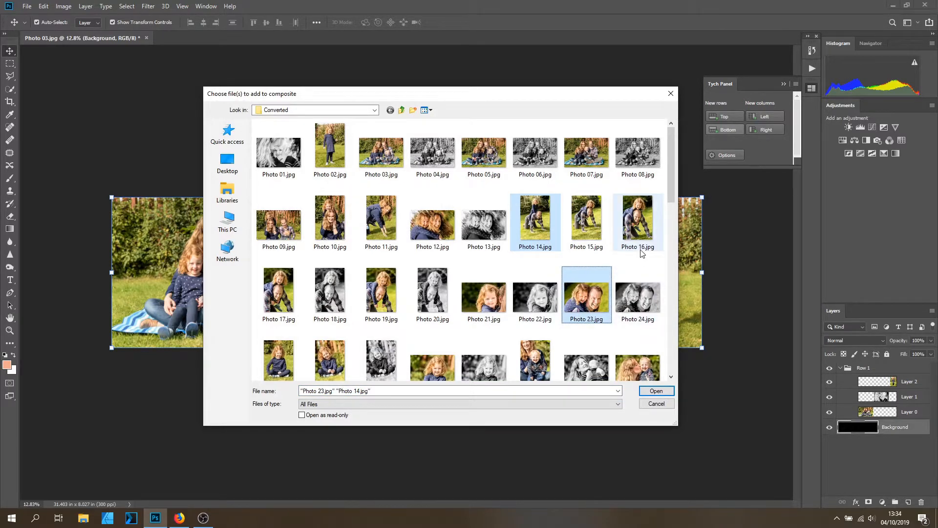
pyautogui.keyDown('ctrl'); pyautogui.click(481, 227); pyautogui.keyUp('ctrl')
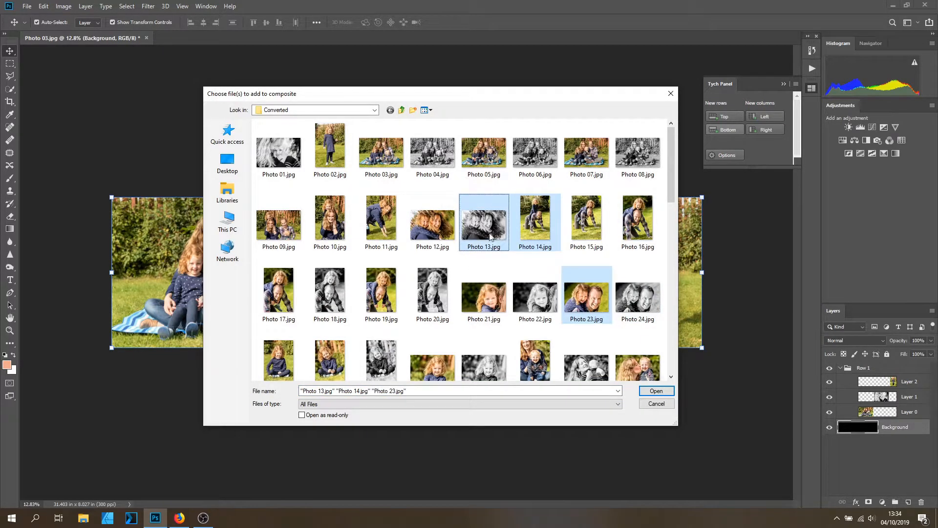
pyautogui.click(655, 391)
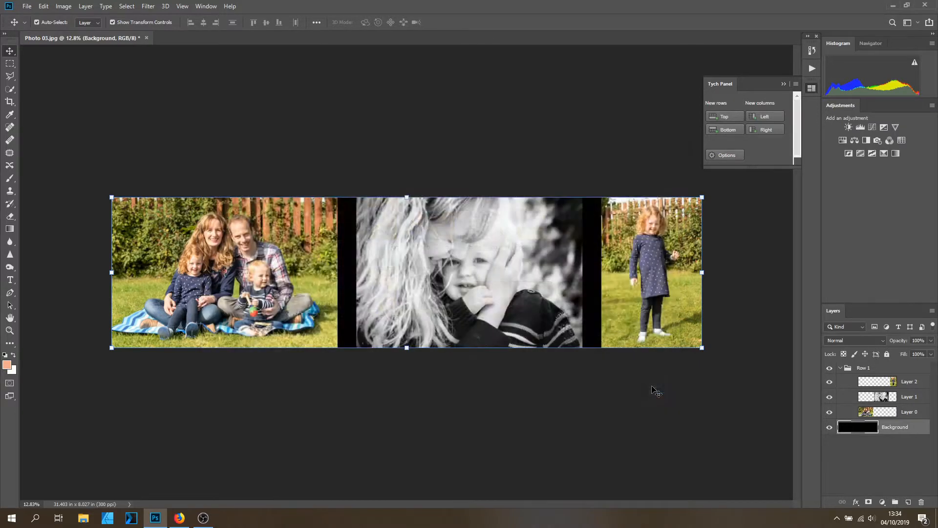
pyautogui.click(666, 169)
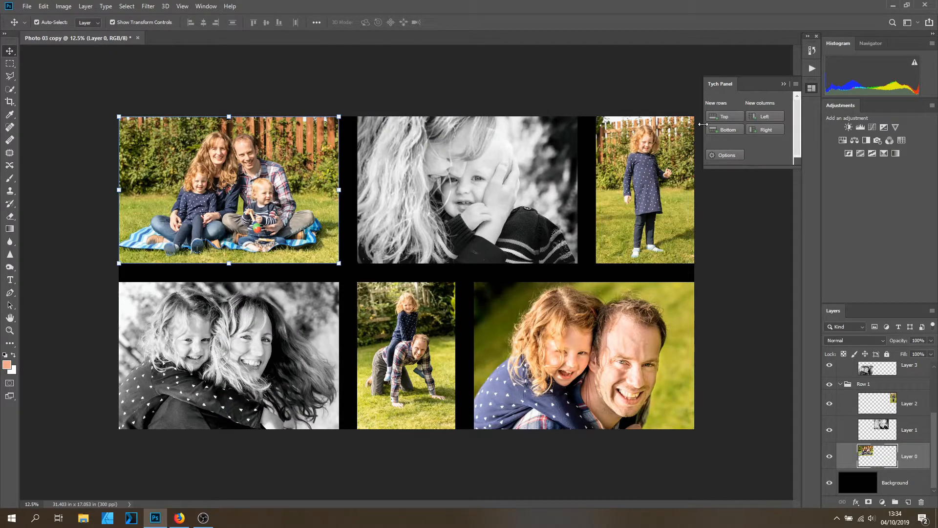
# Collapse the Tych Panel and flatten the collage into a single layer.
pyautogui.click(784, 84)
pyautogui.rightClick(904, 413)
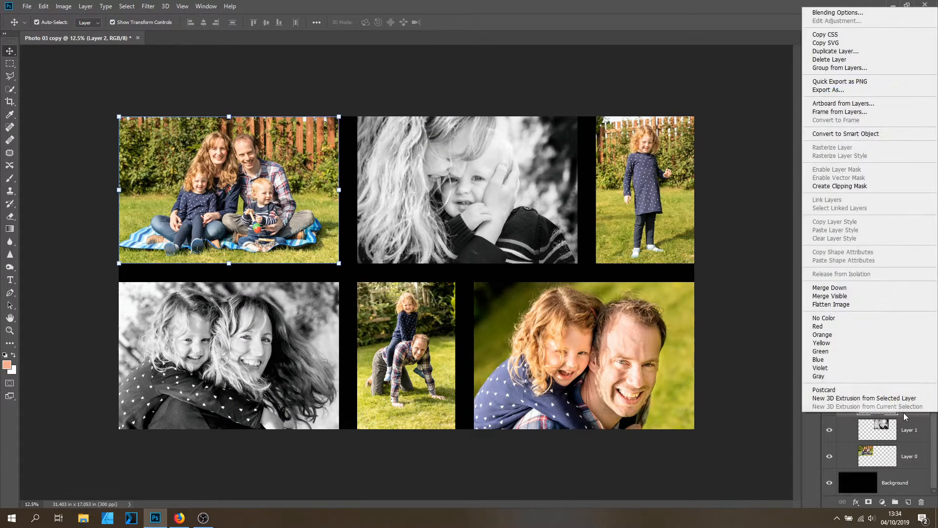
pyautogui.click(873, 304)
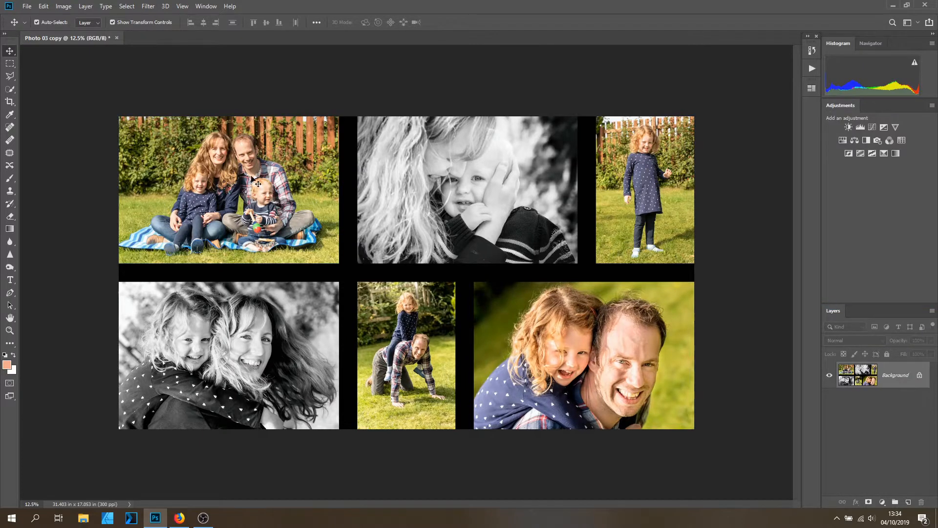
# Select the entire canvas and copy it.
pyautogui.click(126, 5)
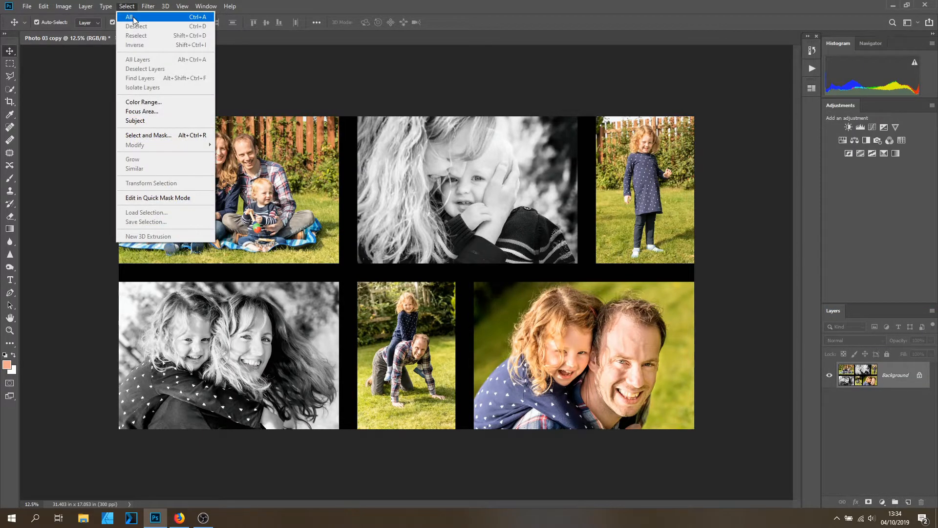
pyautogui.click(131, 14)
pyautogui.click(43, 6)
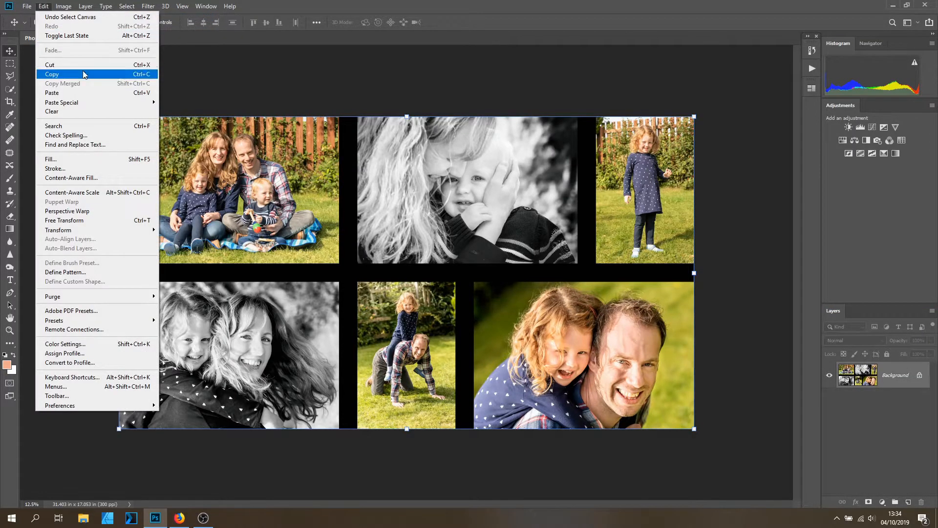
pyautogui.click(49, 74)
# Create a new document from the Nikon D750 (Landscape) preset, 20.05 x 13.39 inches at 300 ppi with black background.
pyautogui.click(25, 6)
pyautogui.click(26, 5)
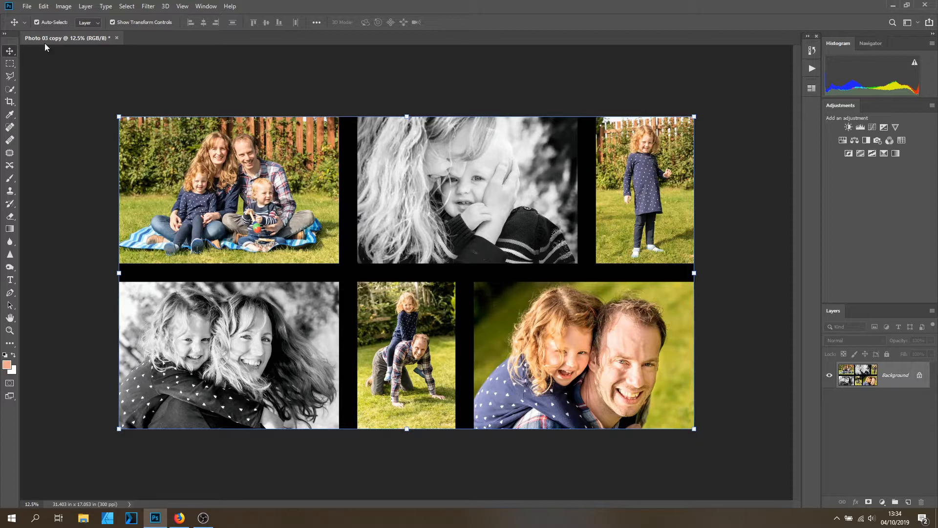
pyautogui.click(27, 6)
pyautogui.click(25, 18)
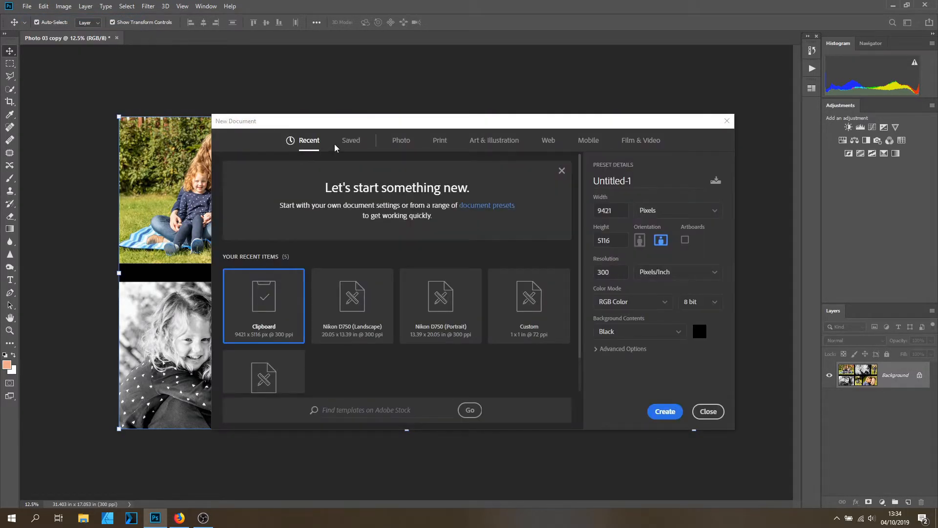
pyautogui.click(348, 142)
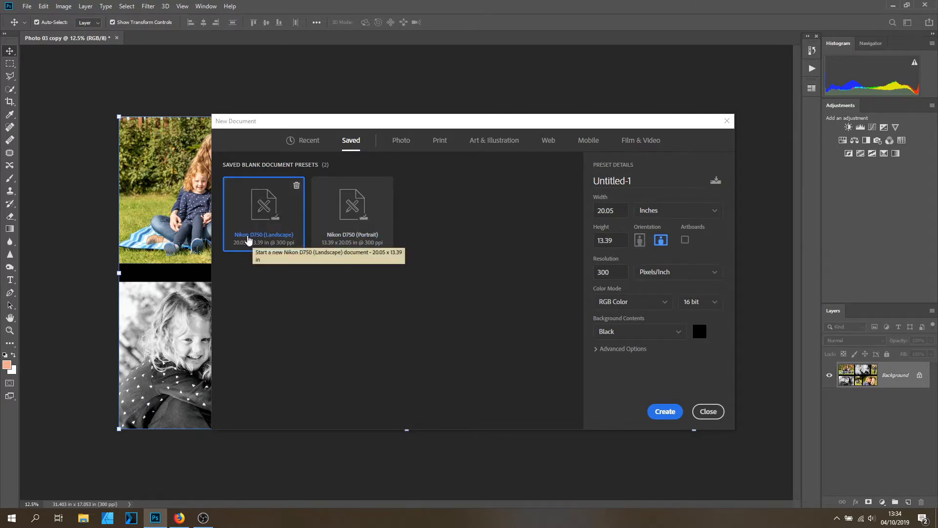
pyautogui.click(662, 412)
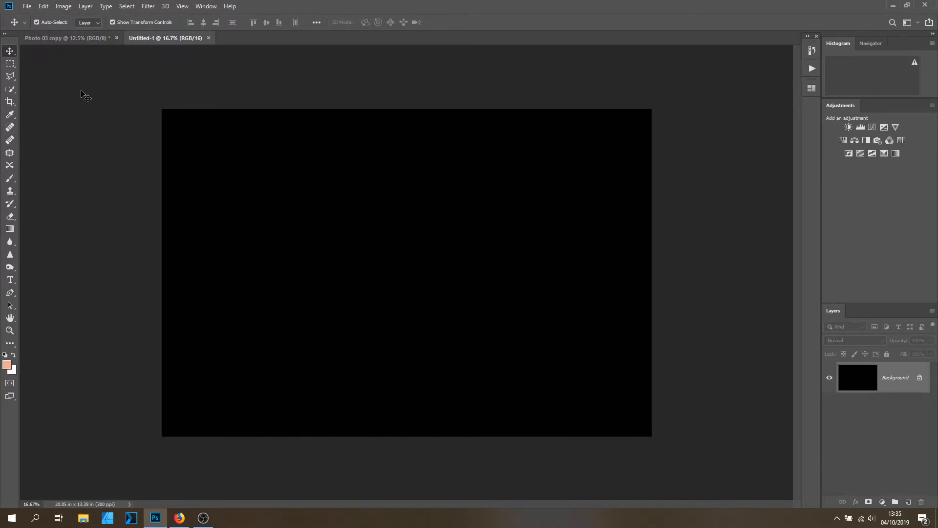
# Paste the collage into the new document and scale it to about 55%, centred on the canvas.
pyautogui.click(44, 7)
pyautogui.click(108, 92)
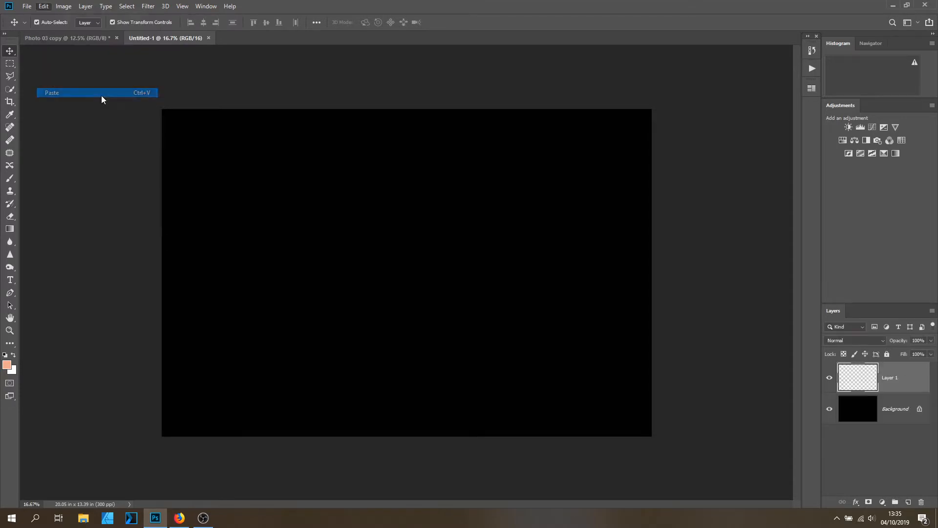
pyautogui.hotkey('ctrl', 't')
pyautogui.moveTo(185, 124); pyautogui.dragTo(571, 377)
pyautogui.moveTo(721, 442); pyautogui.dragTo(350, 263)
pyautogui.moveTo(510, 320); pyautogui.dragTo(599, 368)
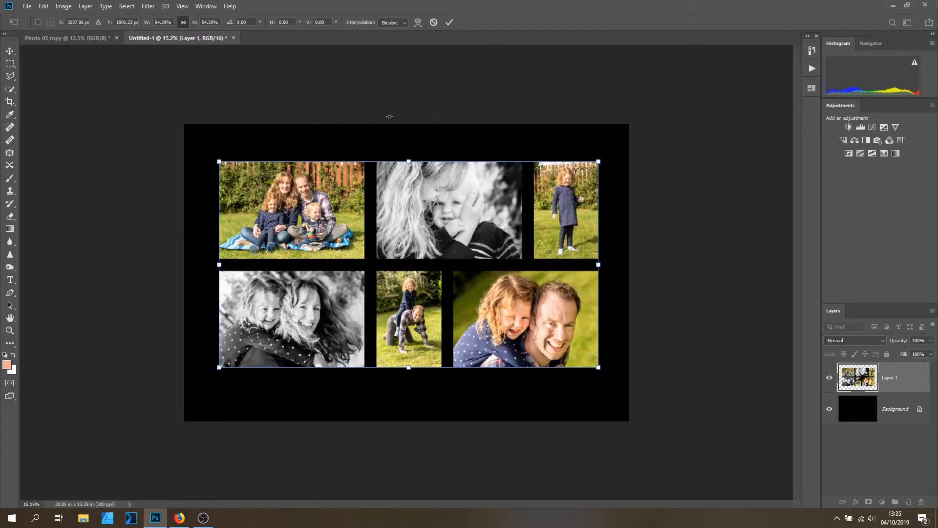
pyautogui.moveTo(600, 367); pyautogui.dragTo(601, 369)
pyautogui.moveTo(562, 318); pyautogui.dragTo(561, 318)
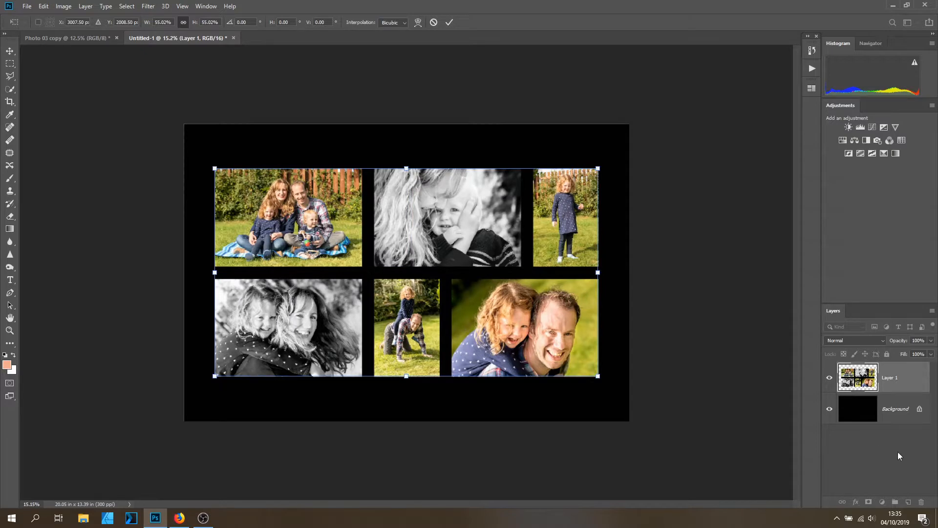
pyautogui.click(449, 22)
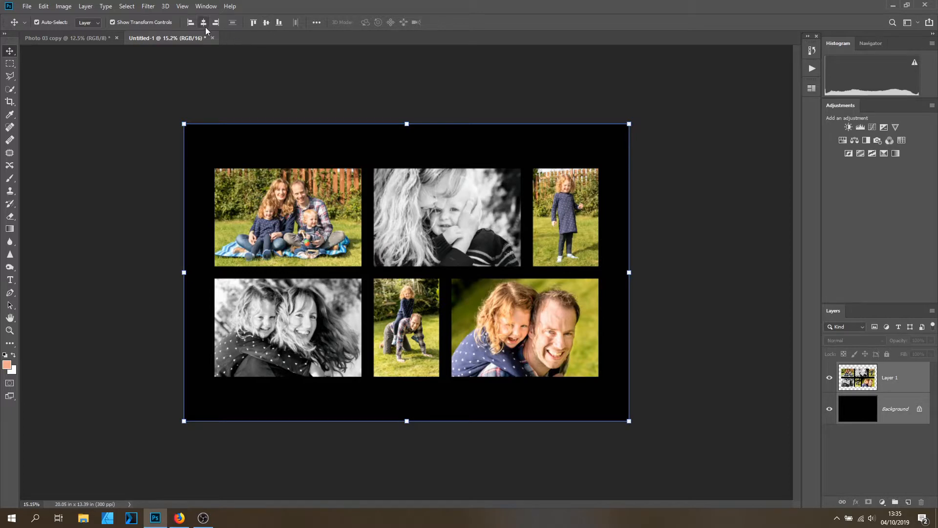
# Flatten the new document to a single background layer.
pyautogui.rightClick(898, 385)
pyautogui.click(859, 399)
pyautogui.scroll(1, 670, 293)
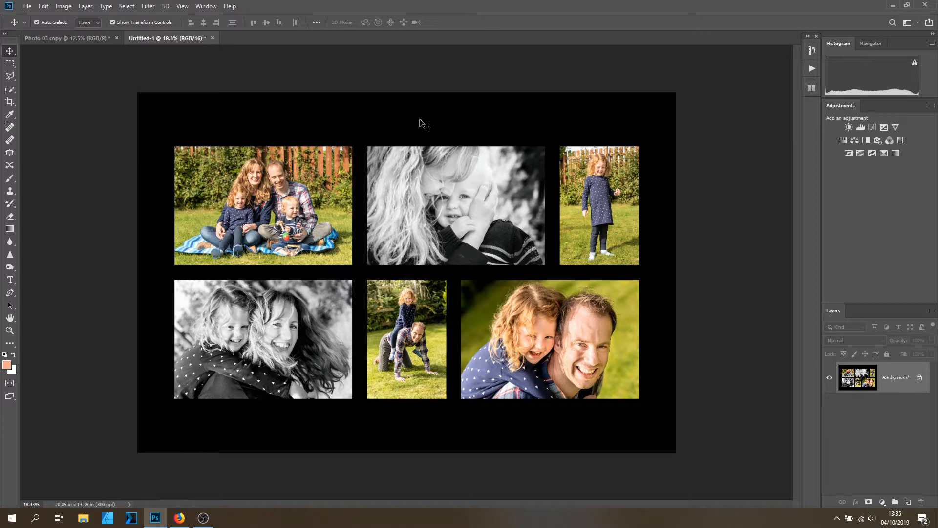
pyautogui.scroll(1, 423, 125)
pyautogui.scroll(-2, 391, 129)
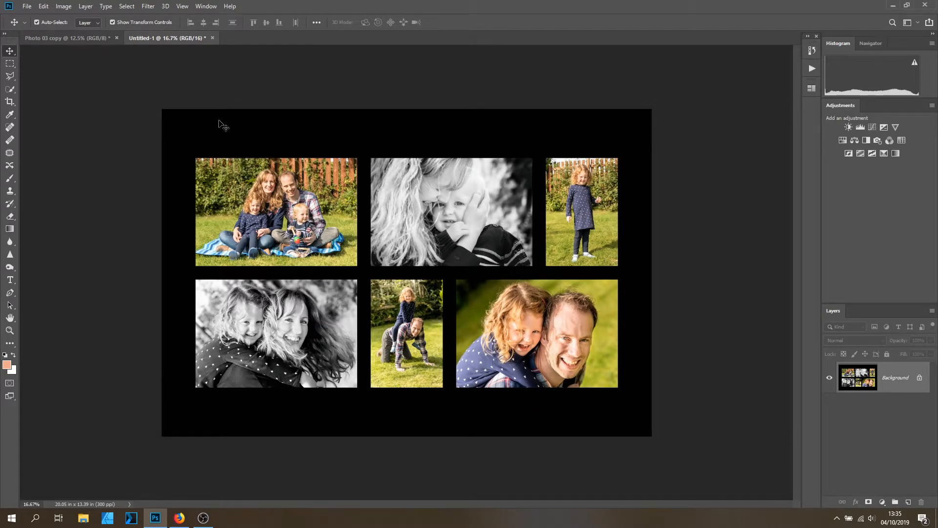
# Close the new document and the Photo 03 copy collage without saving changes.
pyautogui.click(213, 38)
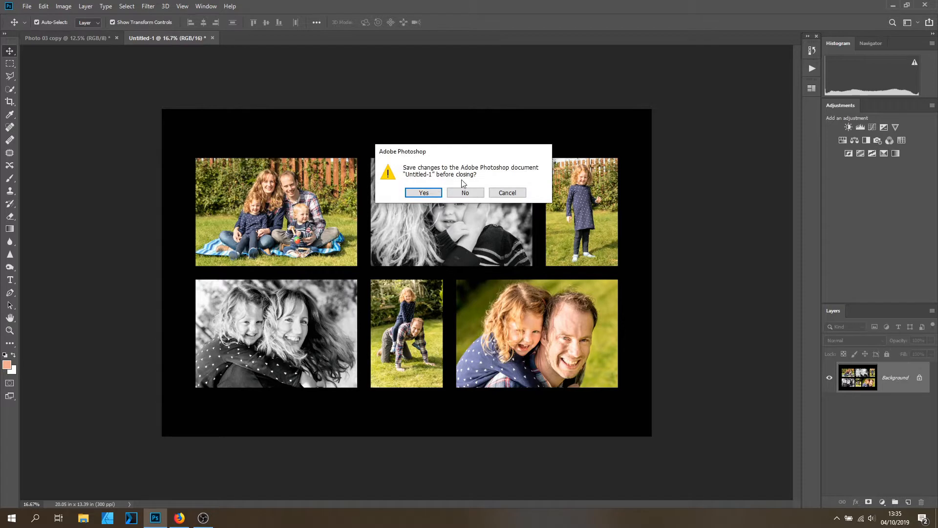
pyautogui.click(466, 194)
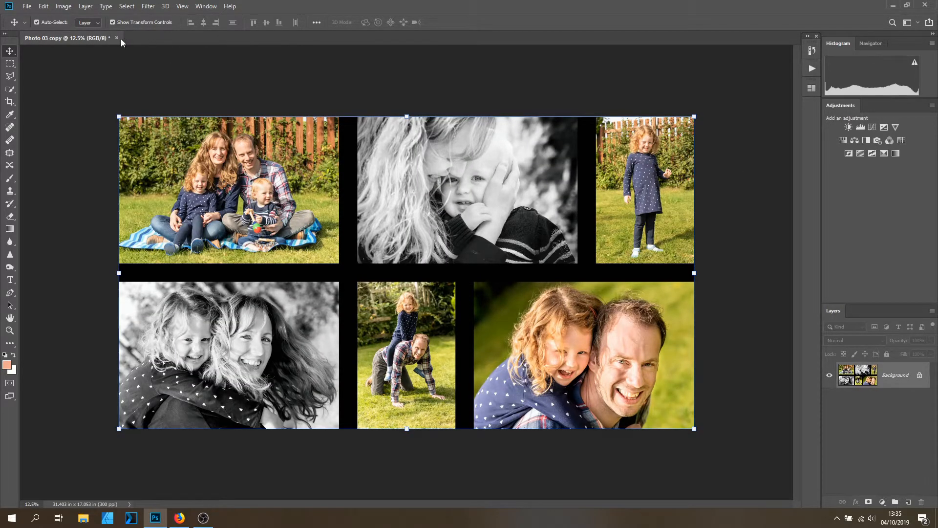
pyautogui.scroll(-1, 644, 223)
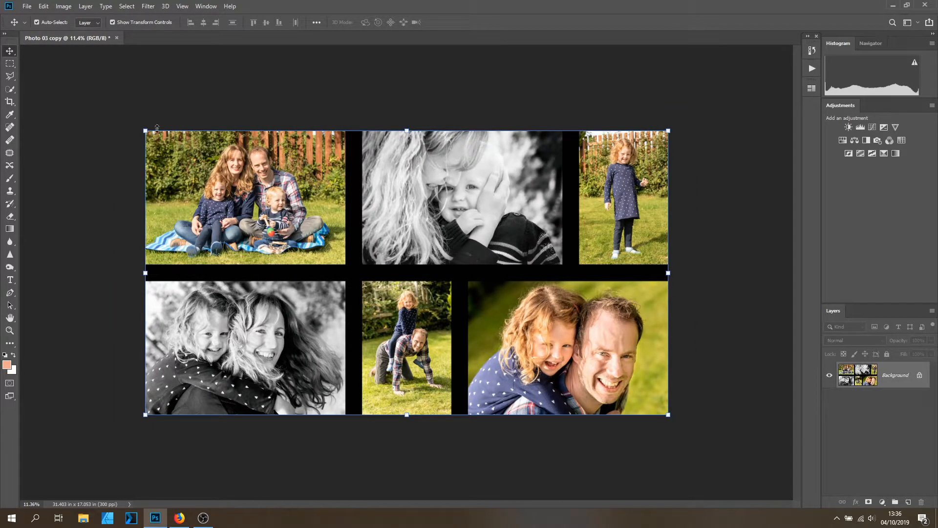
pyautogui.click(118, 38)
pyautogui.click(466, 193)
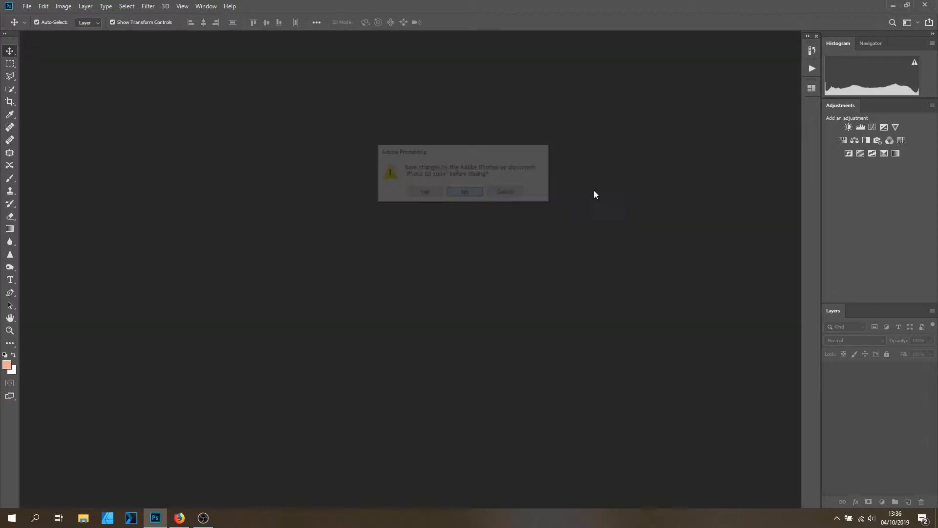
# Open the Tych Panel and create a new row composite from Photo 12, Photo 14 and Photo 23.
pyautogui.click(811, 89)
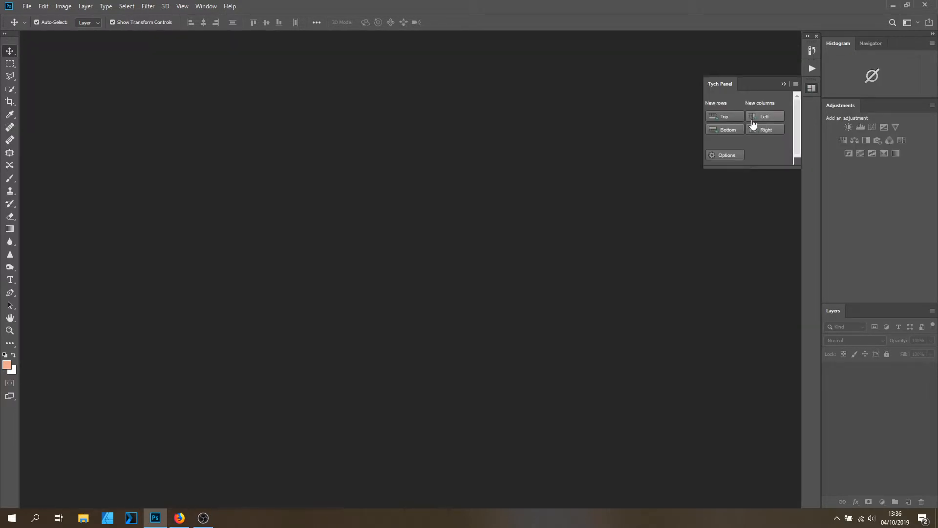
pyautogui.click(729, 116)
pyautogui.click(490, 229)
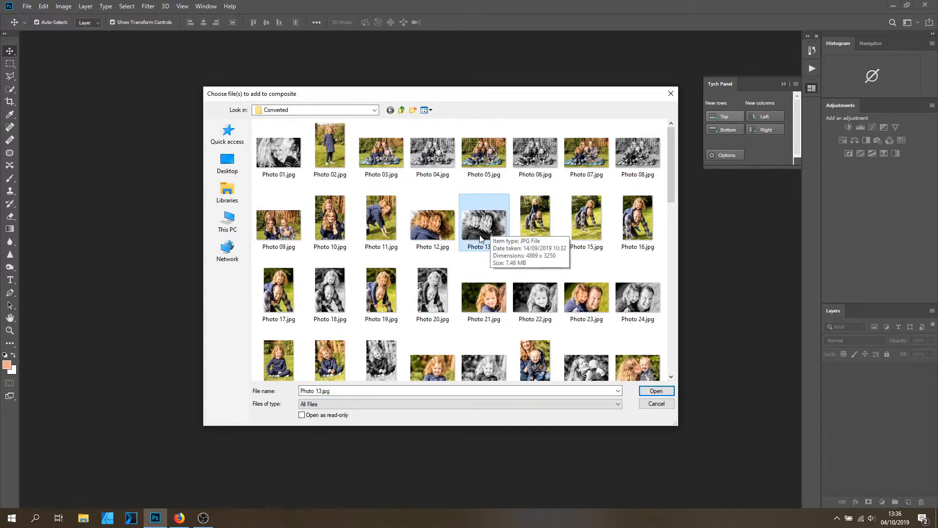
pyautogui.click(445, 230)
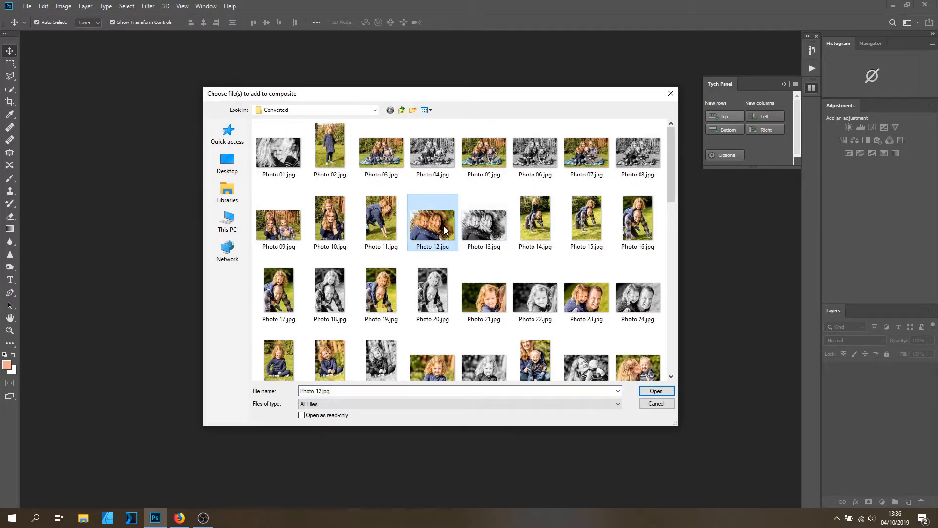
pyautogui.keyDown('ctrl'); pyautogui.click(550, 224); pyautogui.keyUp('ctrl')
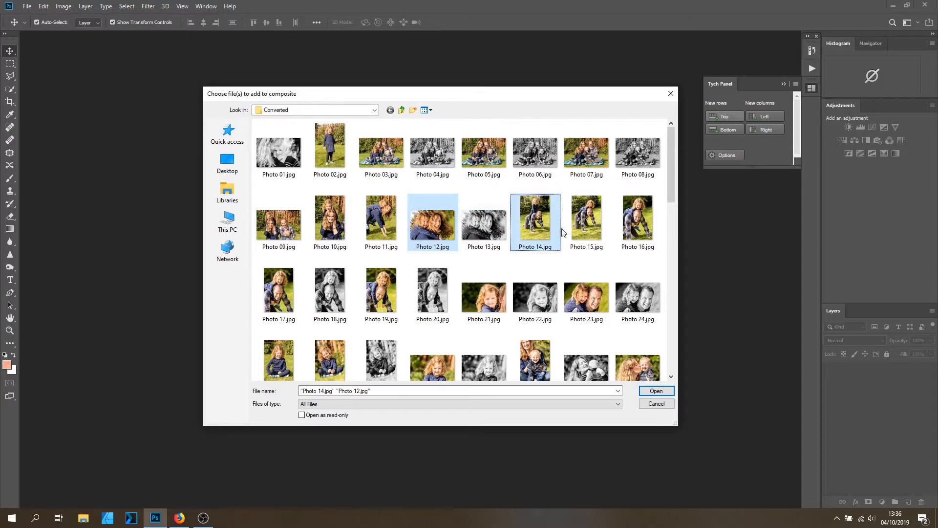
pyautogui.keyDown('ctrl'); pyautogui.click(593, 306); pyautogui.keyUp('ctrl')
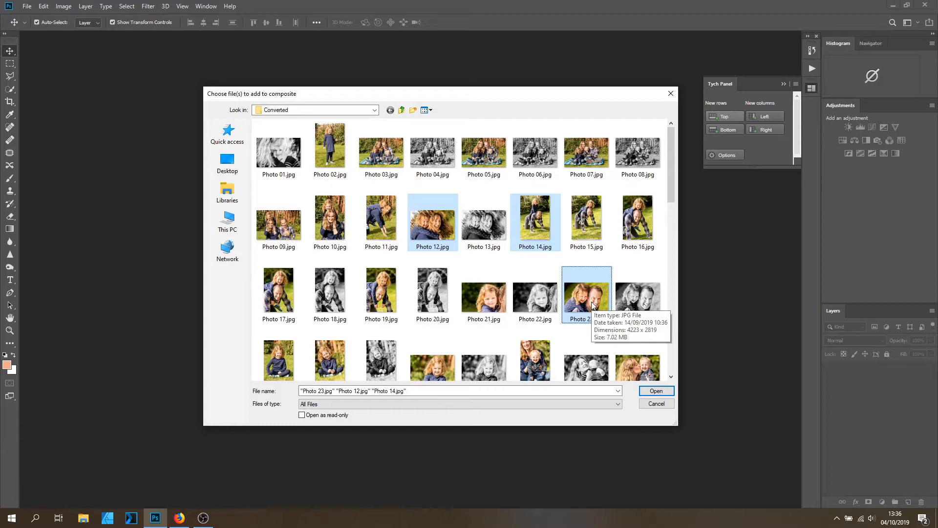
pyautogui.click(653, 391)
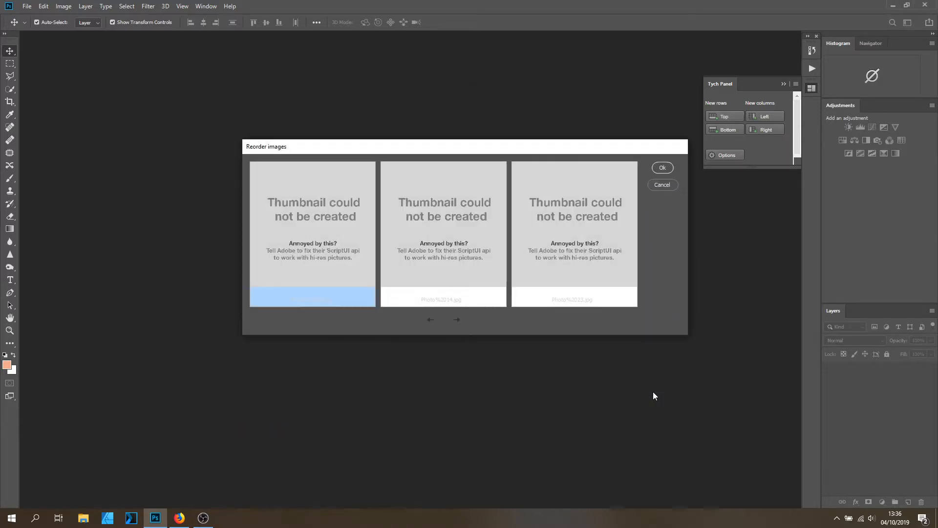
pyautogui.click(664, 168)
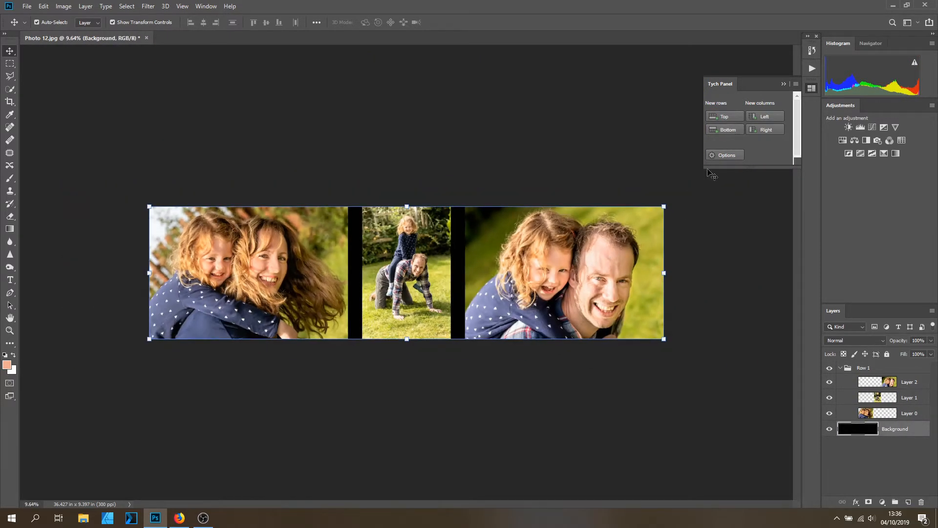
# Add a new bottom row to the collage using Photo 21 and Photo 24.
pyautogui.click(727, 130)
pyautogui.click(492, 300)
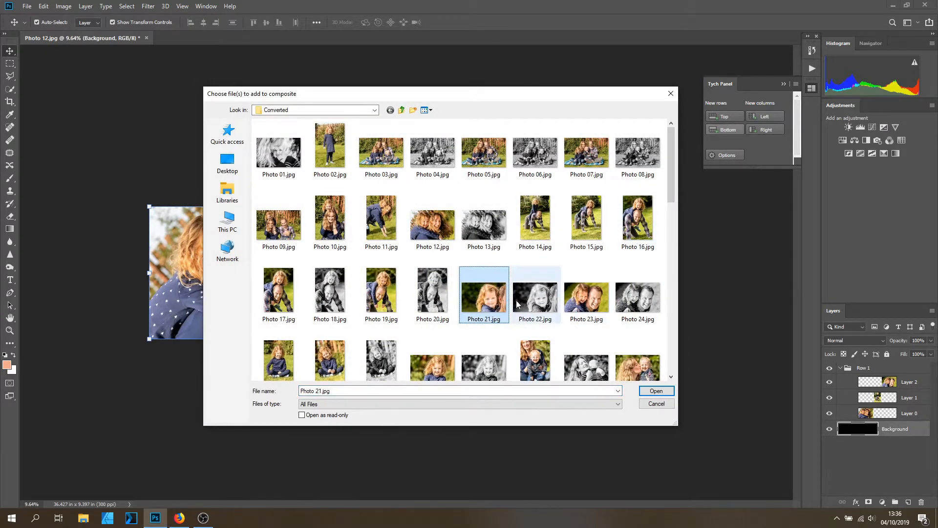
pyautogui.keyDown('ctrl'); pyautogui.click(630, 308); pyautogui.keyUp('ctrl')
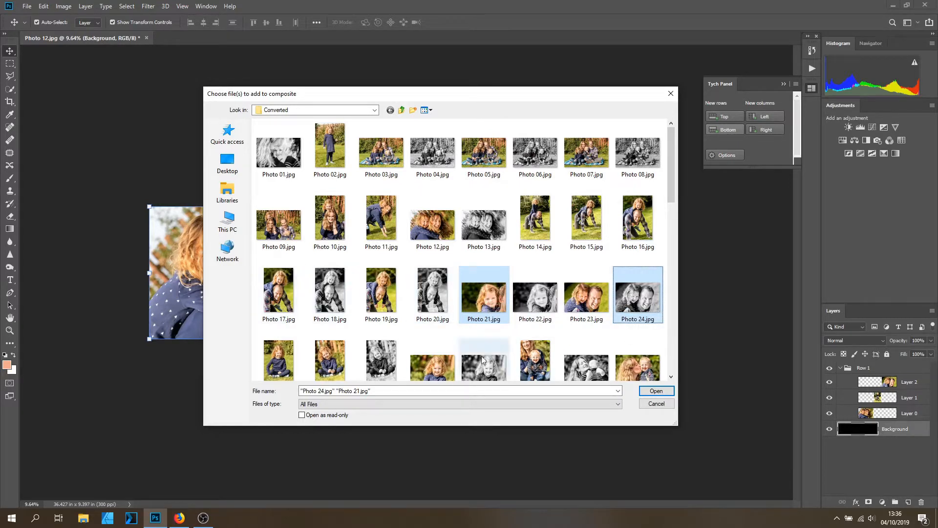
pyautogui.click(656, 391)
pyautogui.click(594, 170)
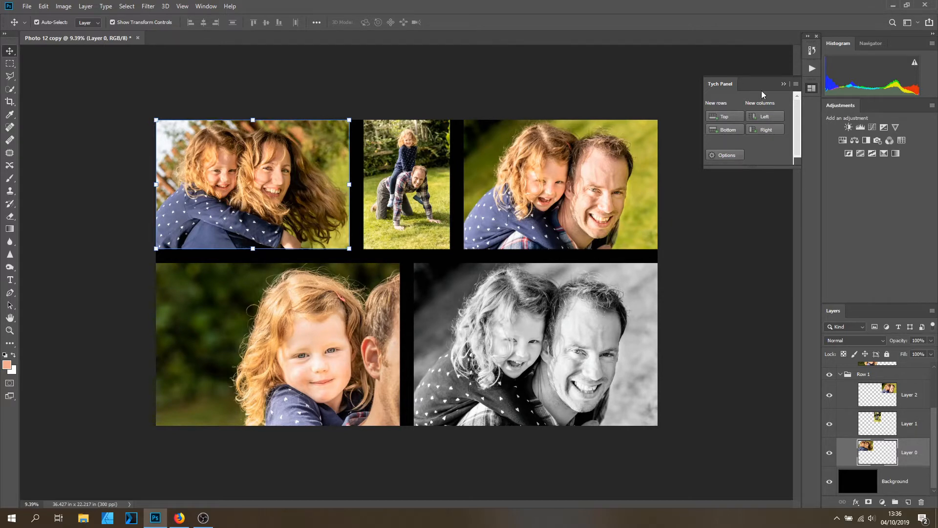
# Add a new column on the right of the collage containing a single photo.
pyautogui.click(767, 130)
pyautogui.click(650, 235)
pyautogui.press('Return')
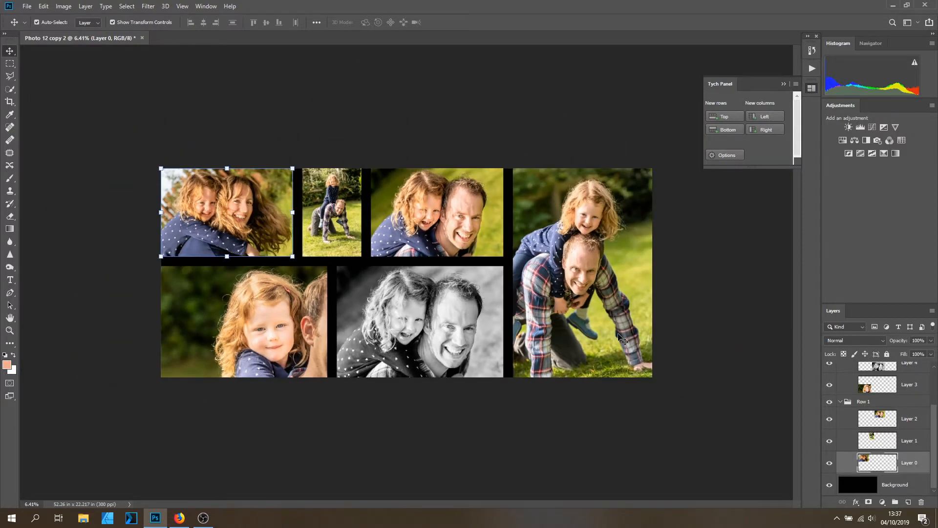
# Add another bottom row of three photos, including Photo 38 and Photo 39, to the collage.
pyautogui.click(728, 131)
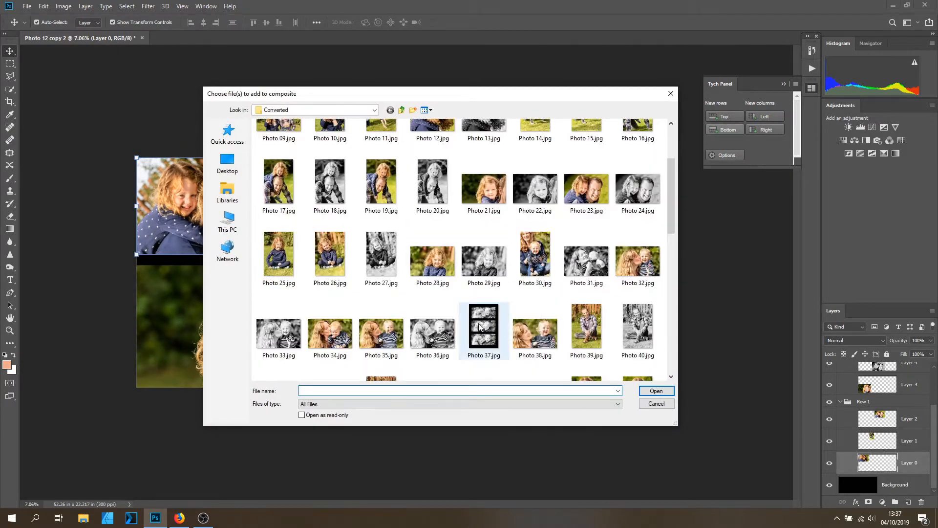
pyautogui.click(550, 342)
pyautogui.keyDown('ctrl'); pyautogui.click(577, 341); pyautogui.keyUp('ctrl')
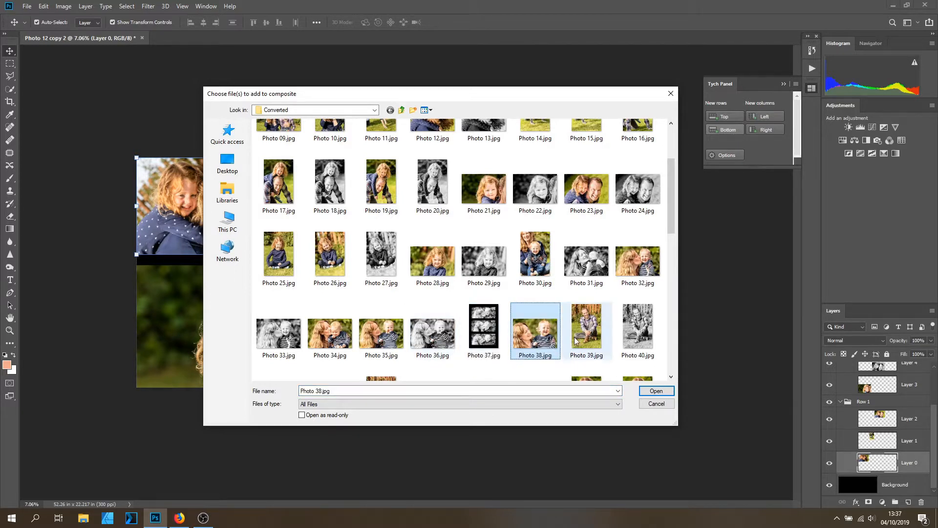
pyautogui.keyDown('ctrl'); pyautogui.click(414, 345); pyautogui.keyUp('ctrl')
pyautogui.click(656, 391)
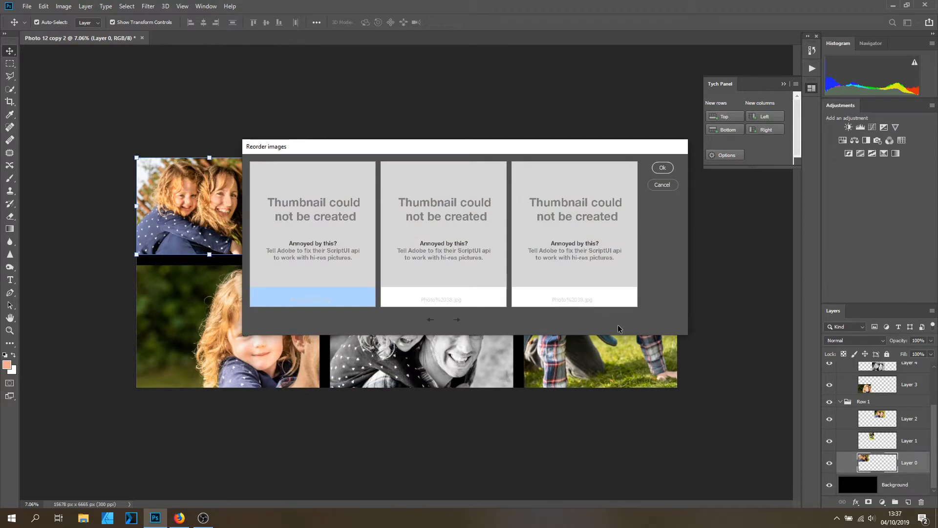
pyautogui.click(662, 167)
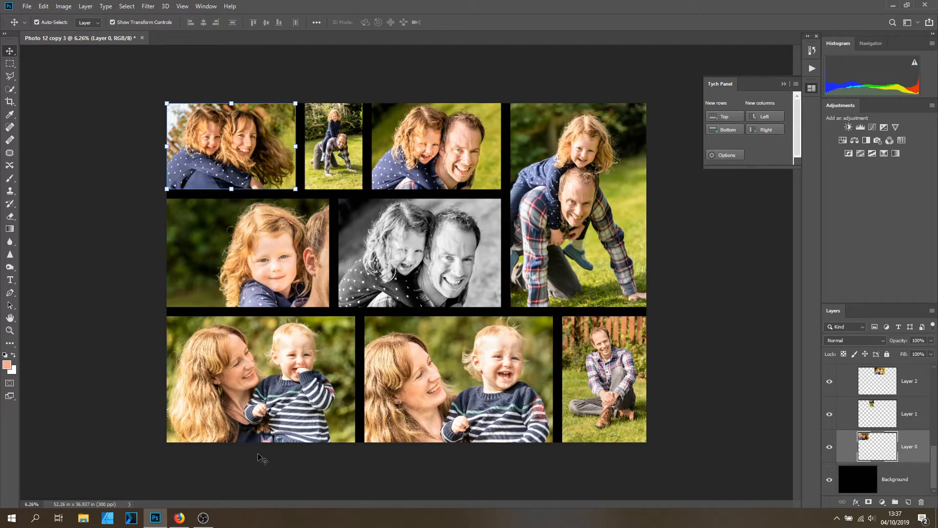
pyautogui.scroll(1, 455, 336)
pyautogui.scroll(-1, 455, 336)
pyautogui.scroll(1, 461, 270)
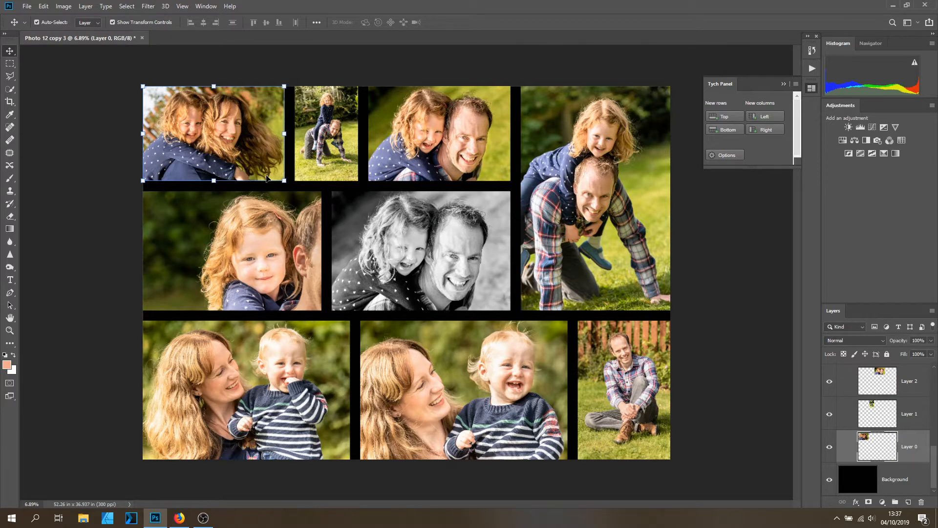
# Open the recent file Photo 315.jpg, an example triptych, and fit it on screen.
pyautogui.click(27, 7)
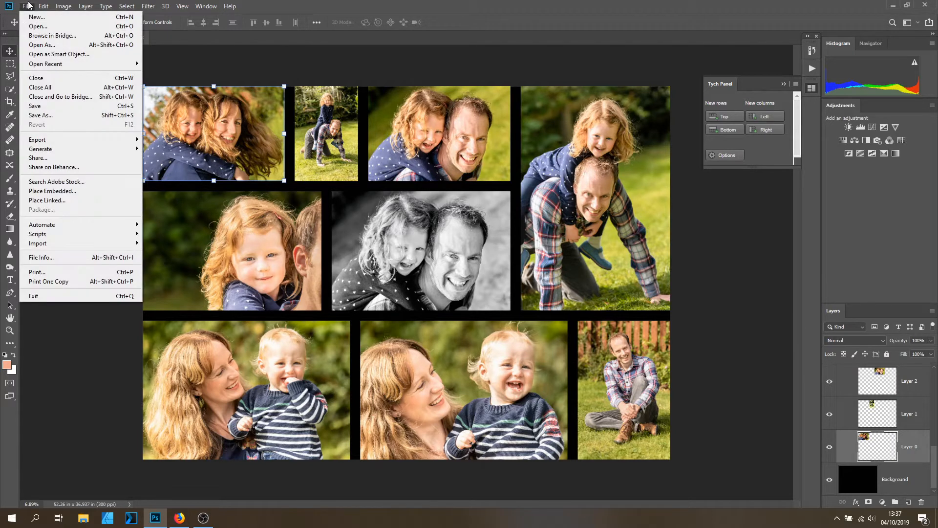
pyautogui.moveTo(94, 68)
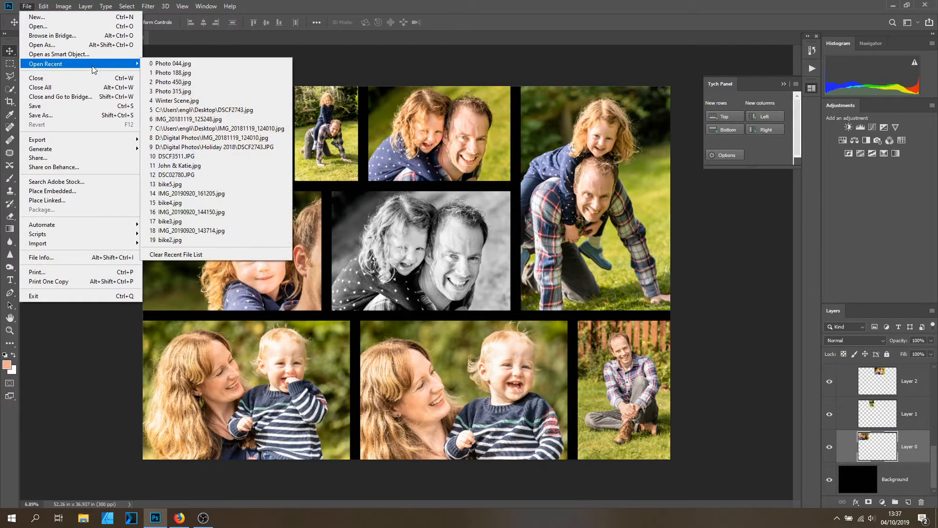
pyautogui.click(218, 98)
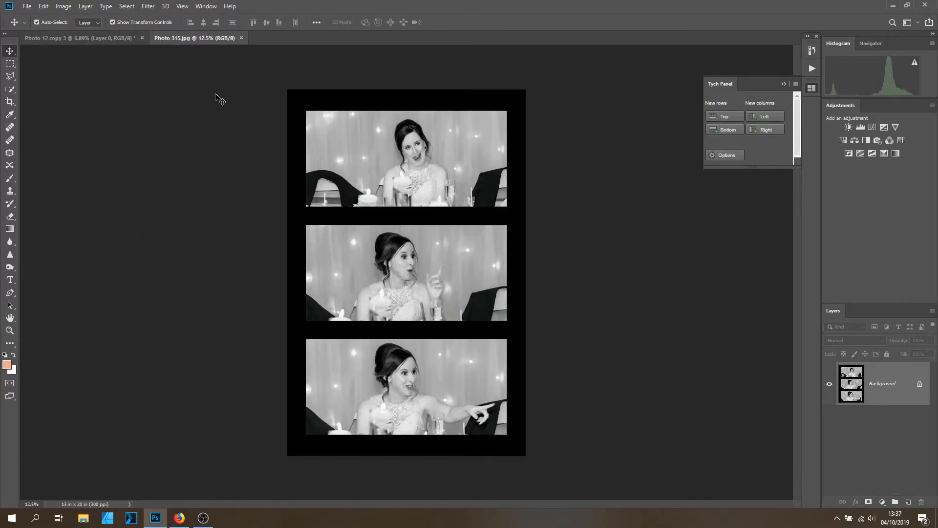
pyautogui.hotkey('ctrl', '0')
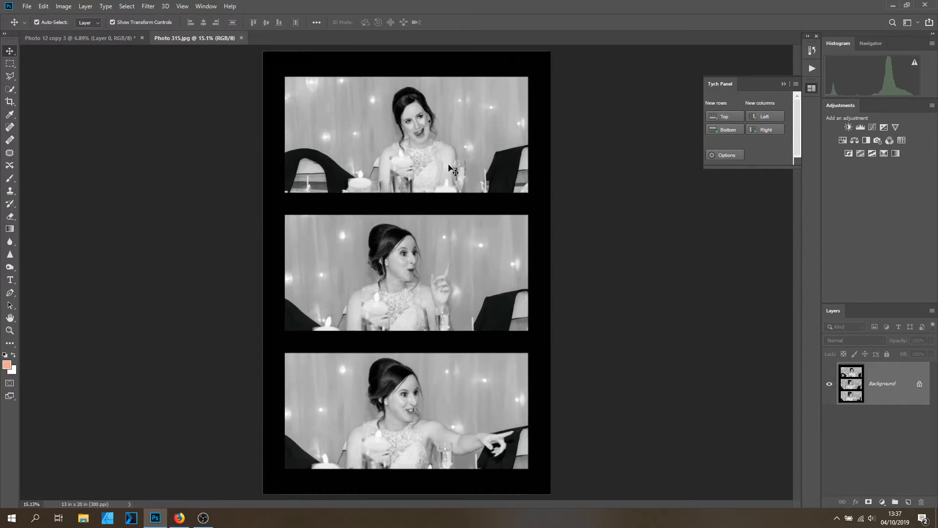
pyautogui.scroll(-1, 399, 326)
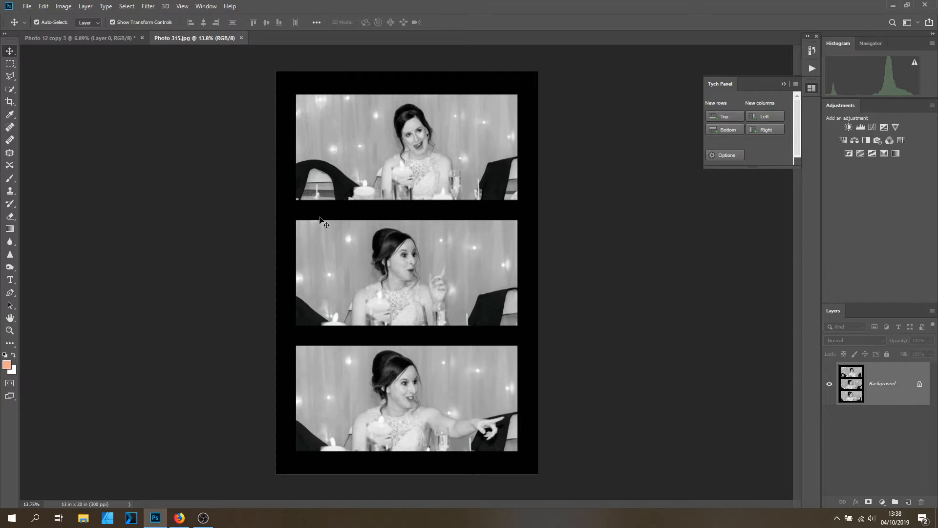
# Open the recent file Photo 188.jpg, another example triptych.
pyautogui.click(26, 7)
pyautogui.click(27, 7)
pyautogui.click(26, 6)
pyautogui.moveTo(63, 64)
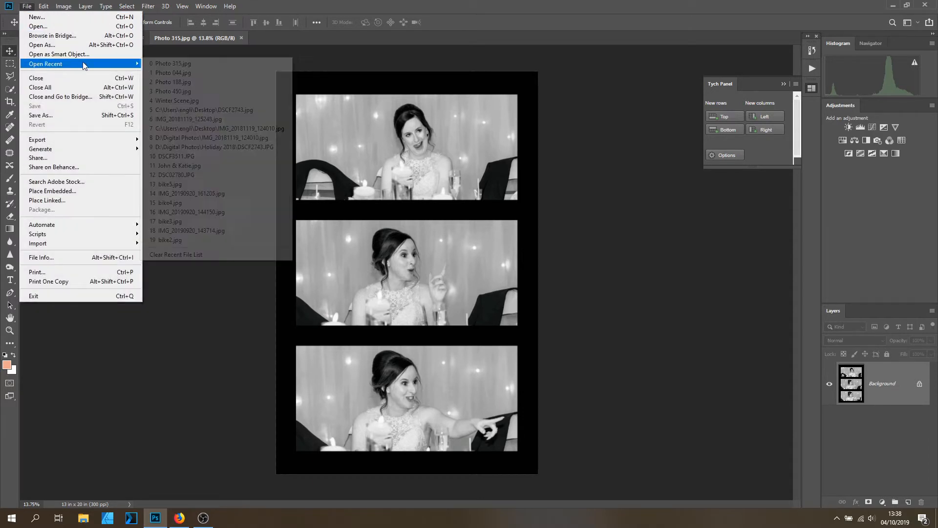
pyautogui.click(219, 82)
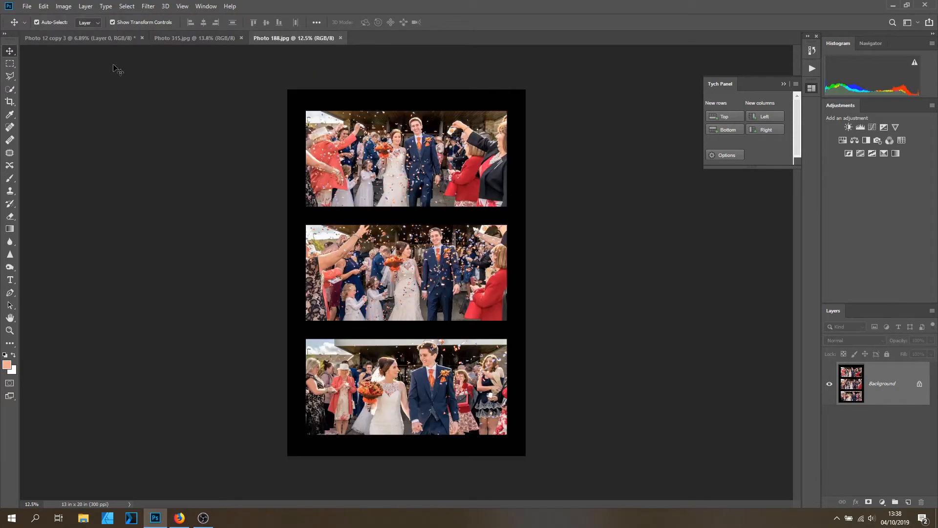
# Close the Photo 188.jpg and Photo 315.jpg example documents, returning to the collage.
pyautogui.click(26, 6)
pyautogui.moveTo(88, 64)
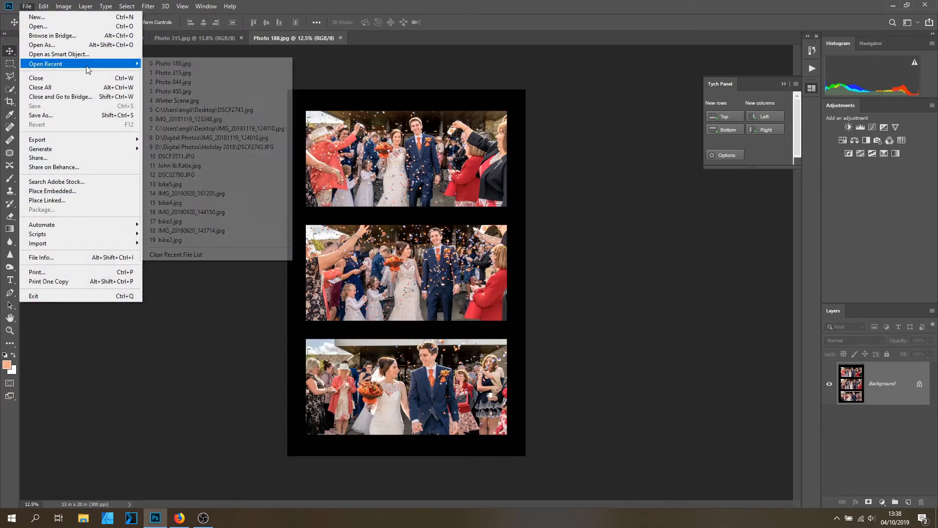
pyautogui.click(219, 67)
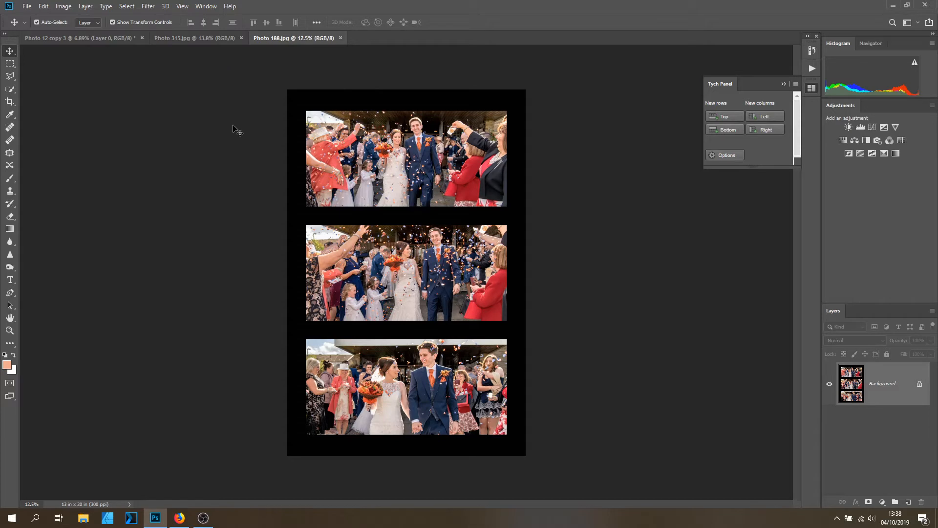
pyautogui.scroll(1, 237, 127)
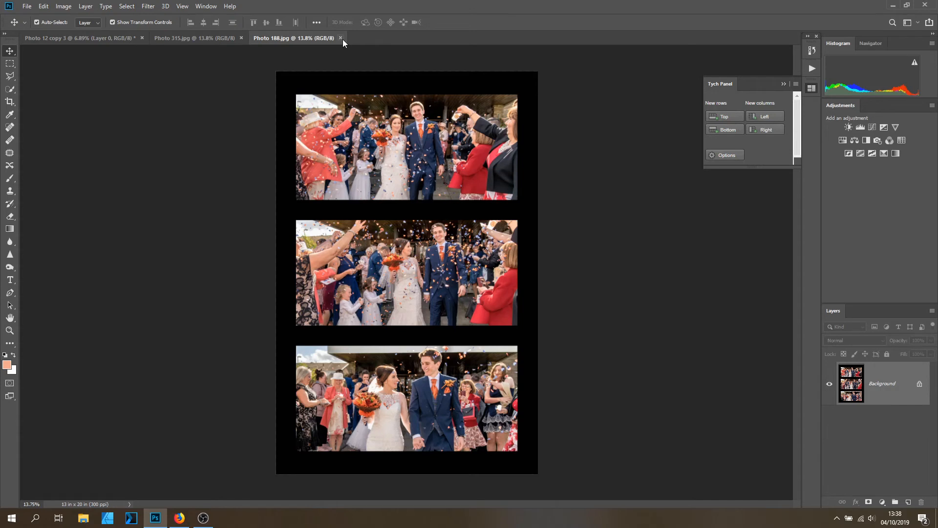
pyautogui.click(341, 38)
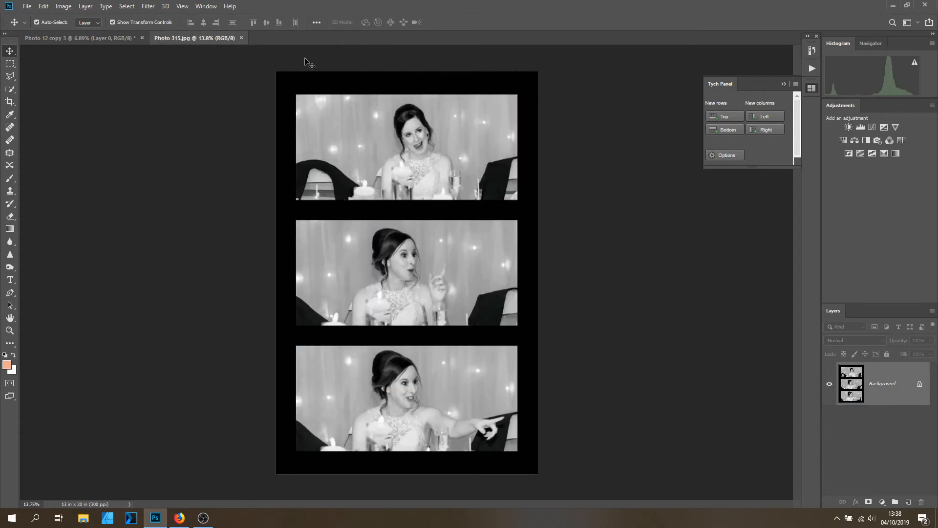
pyautogui.click(241, 37)
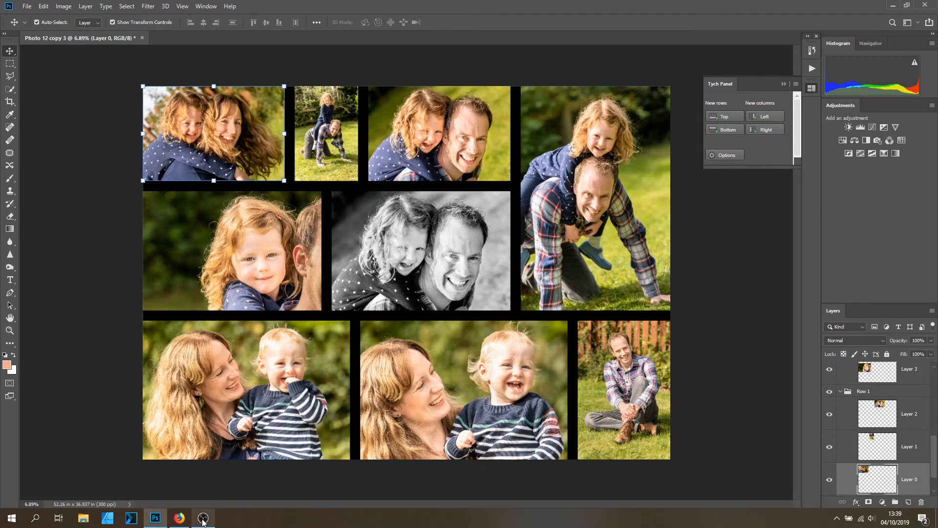
# In Firefox, close the duplicate GitHub tab and switch to the lumens.se Tych Panel page.
pyautogui.click(180, 518)
pyautogui.scroll(3, 342, 244)
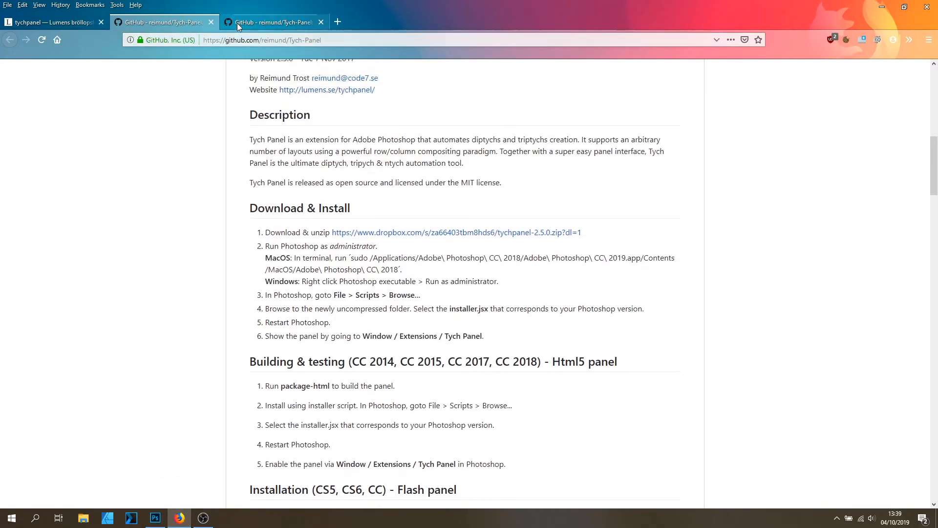
pyautogui.click(282, 20)
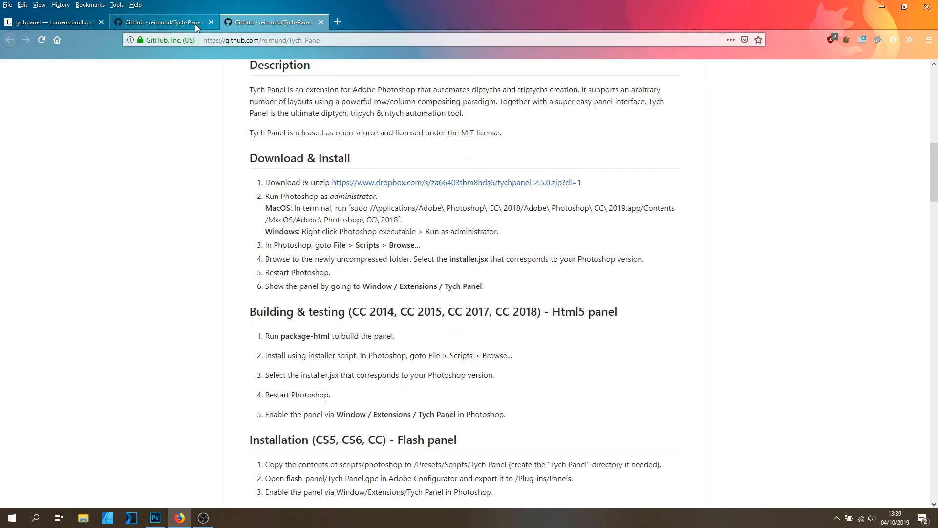
pyautogui.click(216, 23)
pyautogui.click(211, 22)
pyautogui.click(73, 25)
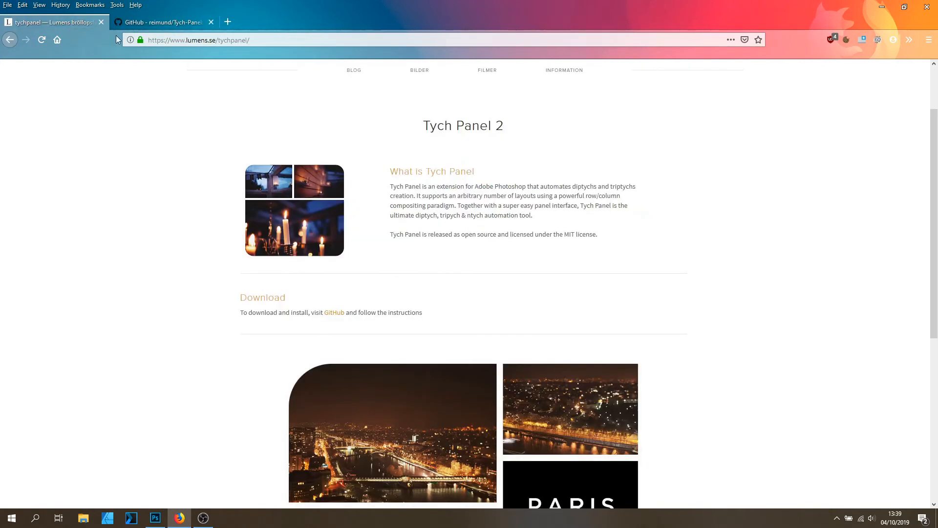
# Scroll through the Tych Panel page to examine its example layouts and download section.
pyautogui.scroll(-6, 512, 247)
pyautogui.moveTo(645, 382); pyautogui.dragTo(699, 388)
pyautogui.click(699, 388)
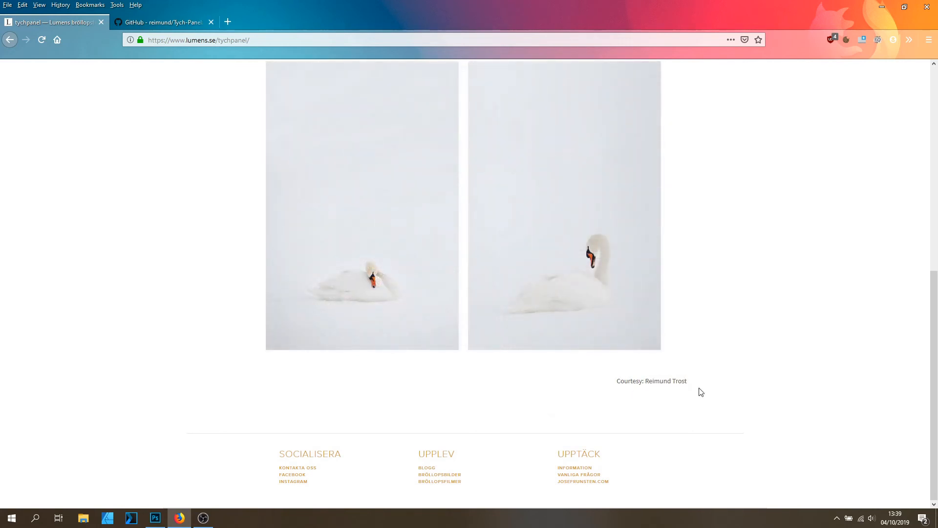
pyautogui.scroll(8, 693, 389)
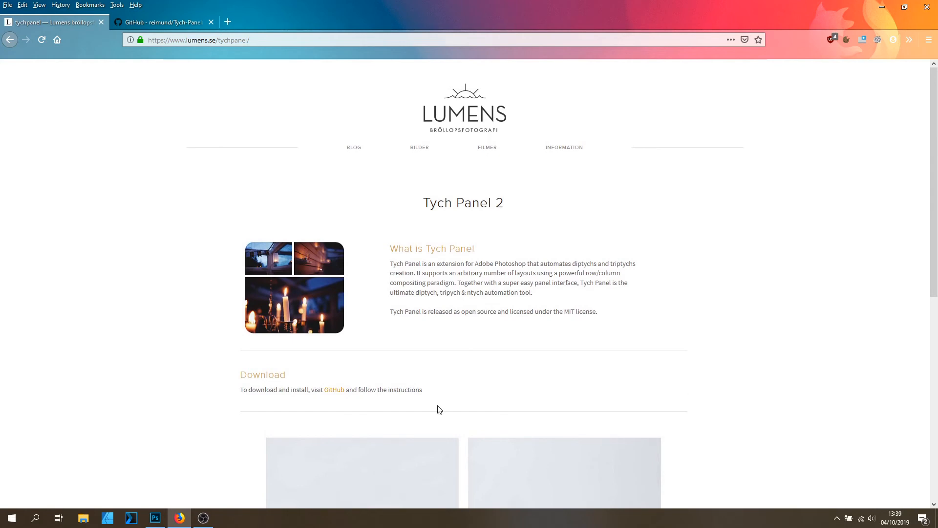
pyautogui.scroll(-1, 666, 362)
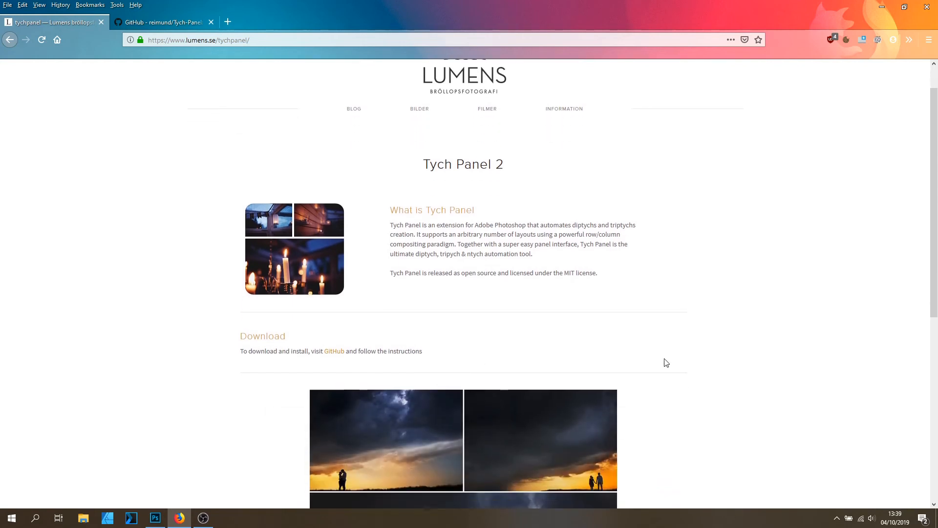
pyautogui.scroll(-4, 666, 362)
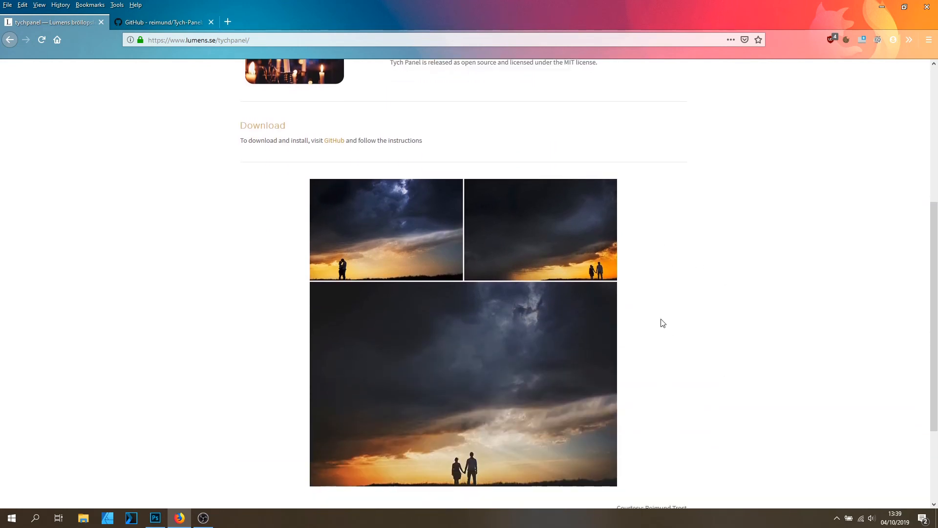
pyautogui.scroll(3, 205, 309)
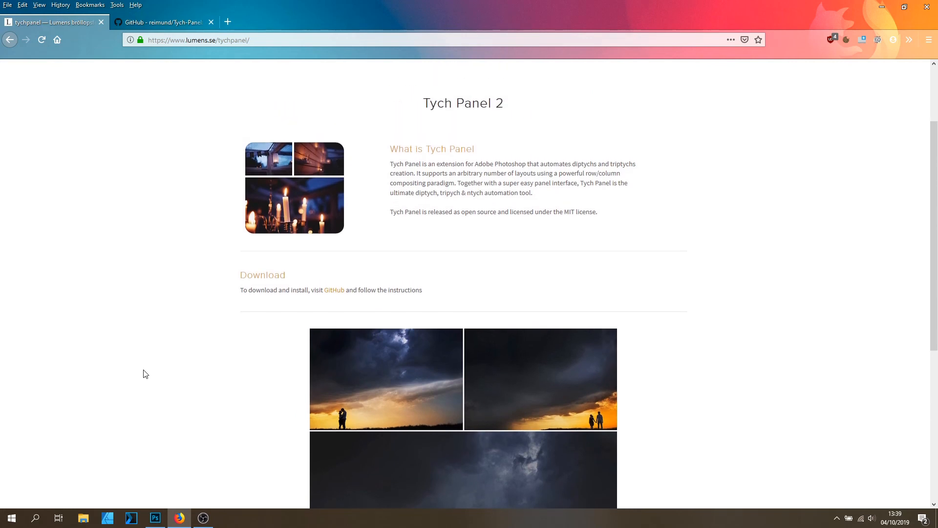